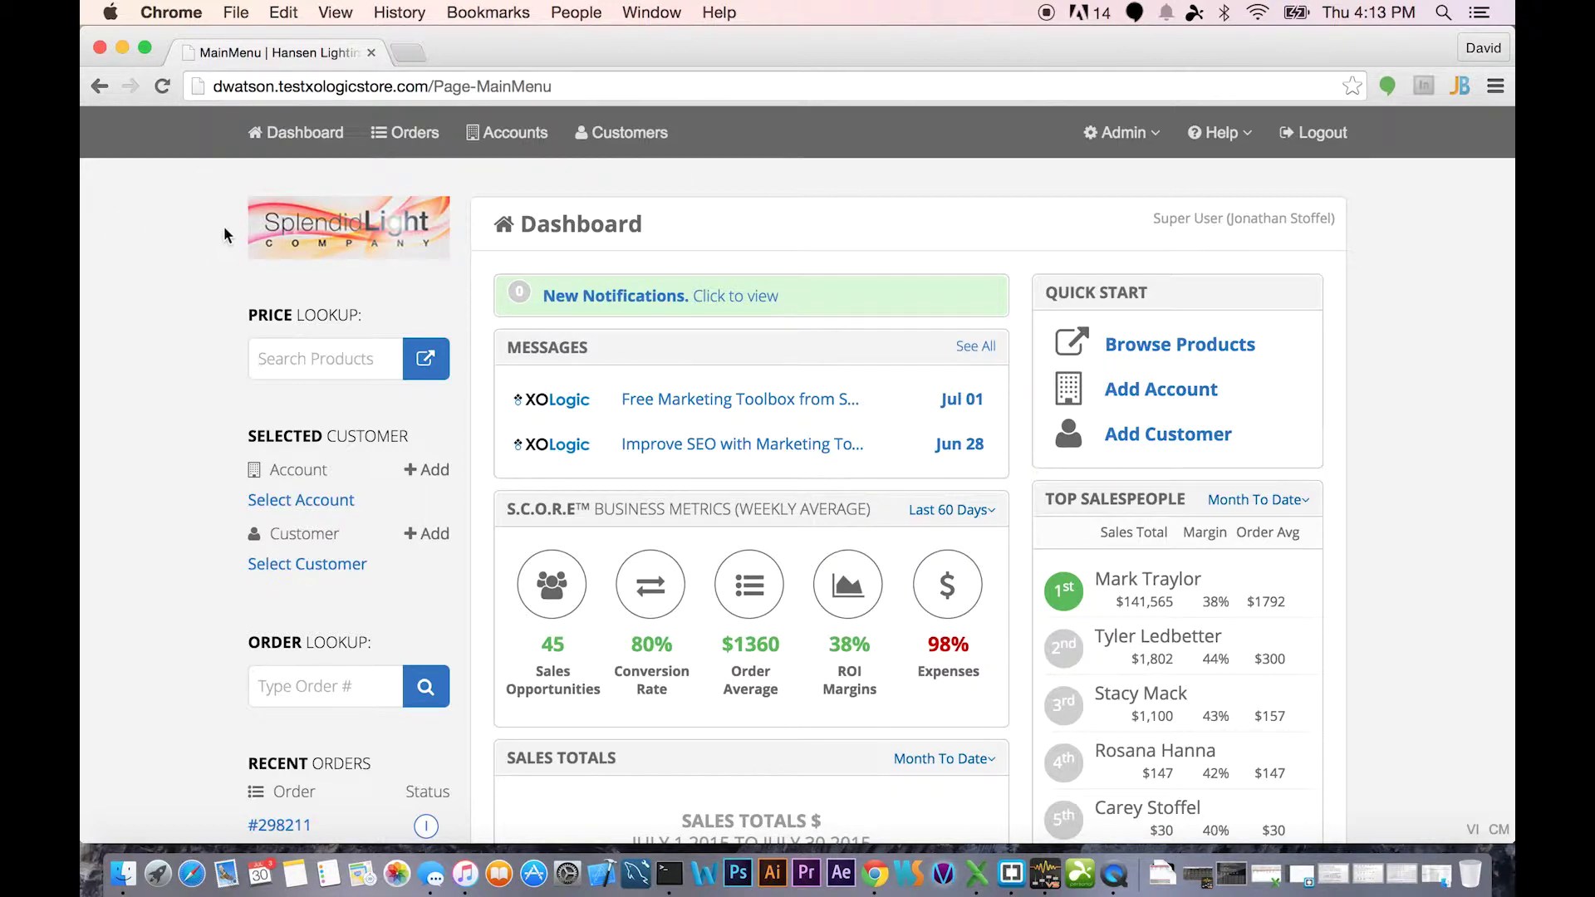
Open the catalog's item editing page and browse to the Fans category under Light Fixtures.
{"action": "left_click", "coordinate": [1126, 139]}
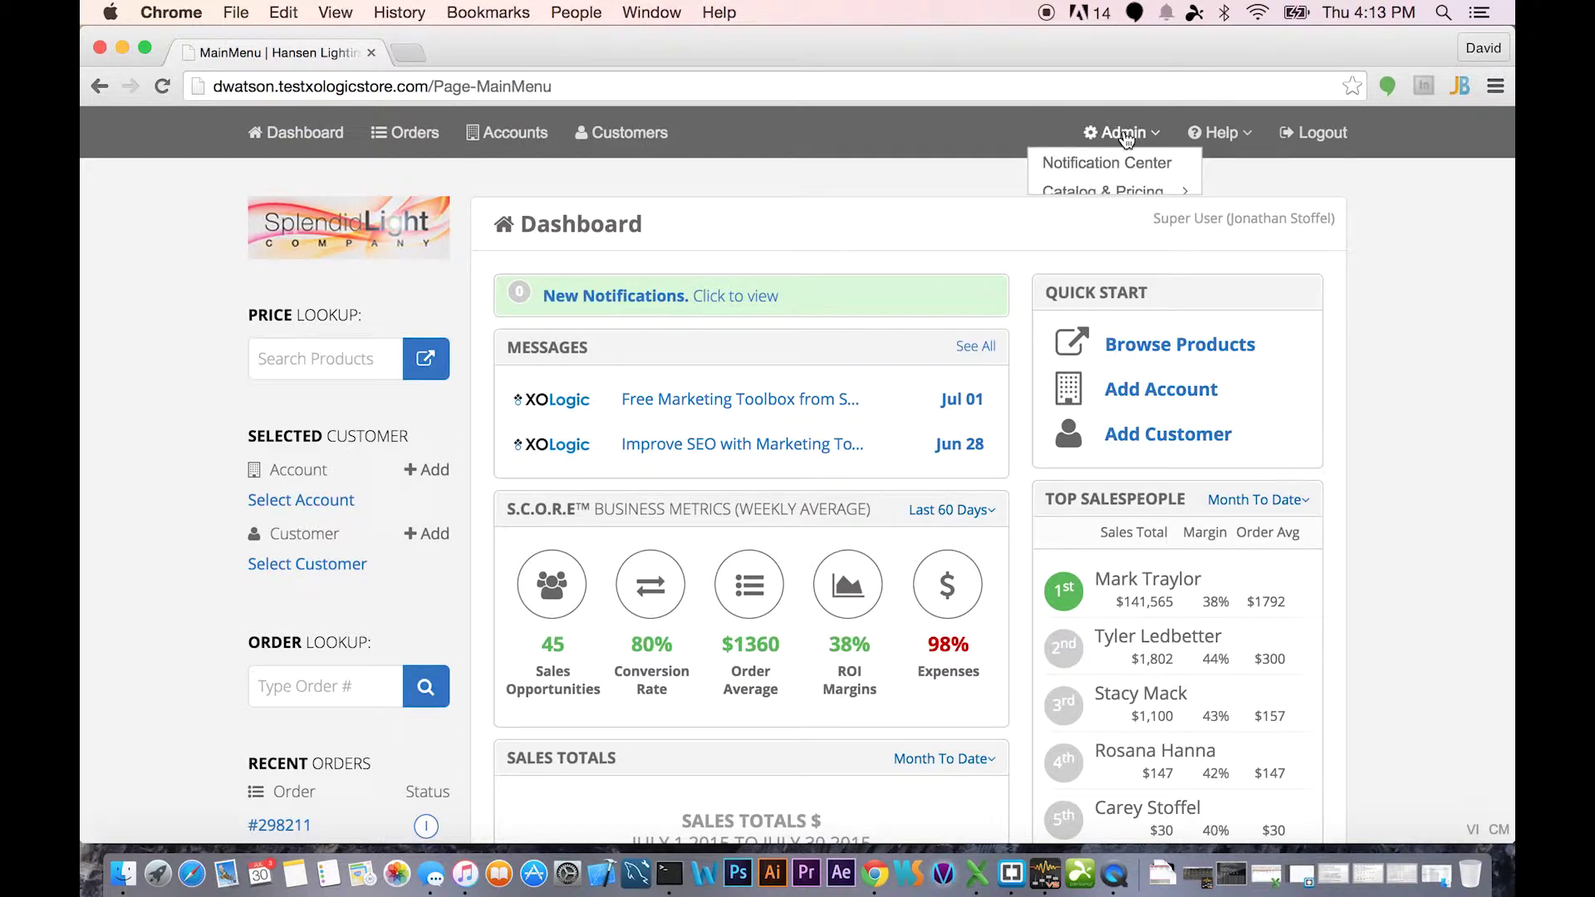
{"action": "mouse_move", "coordinate": [1118, 200]}
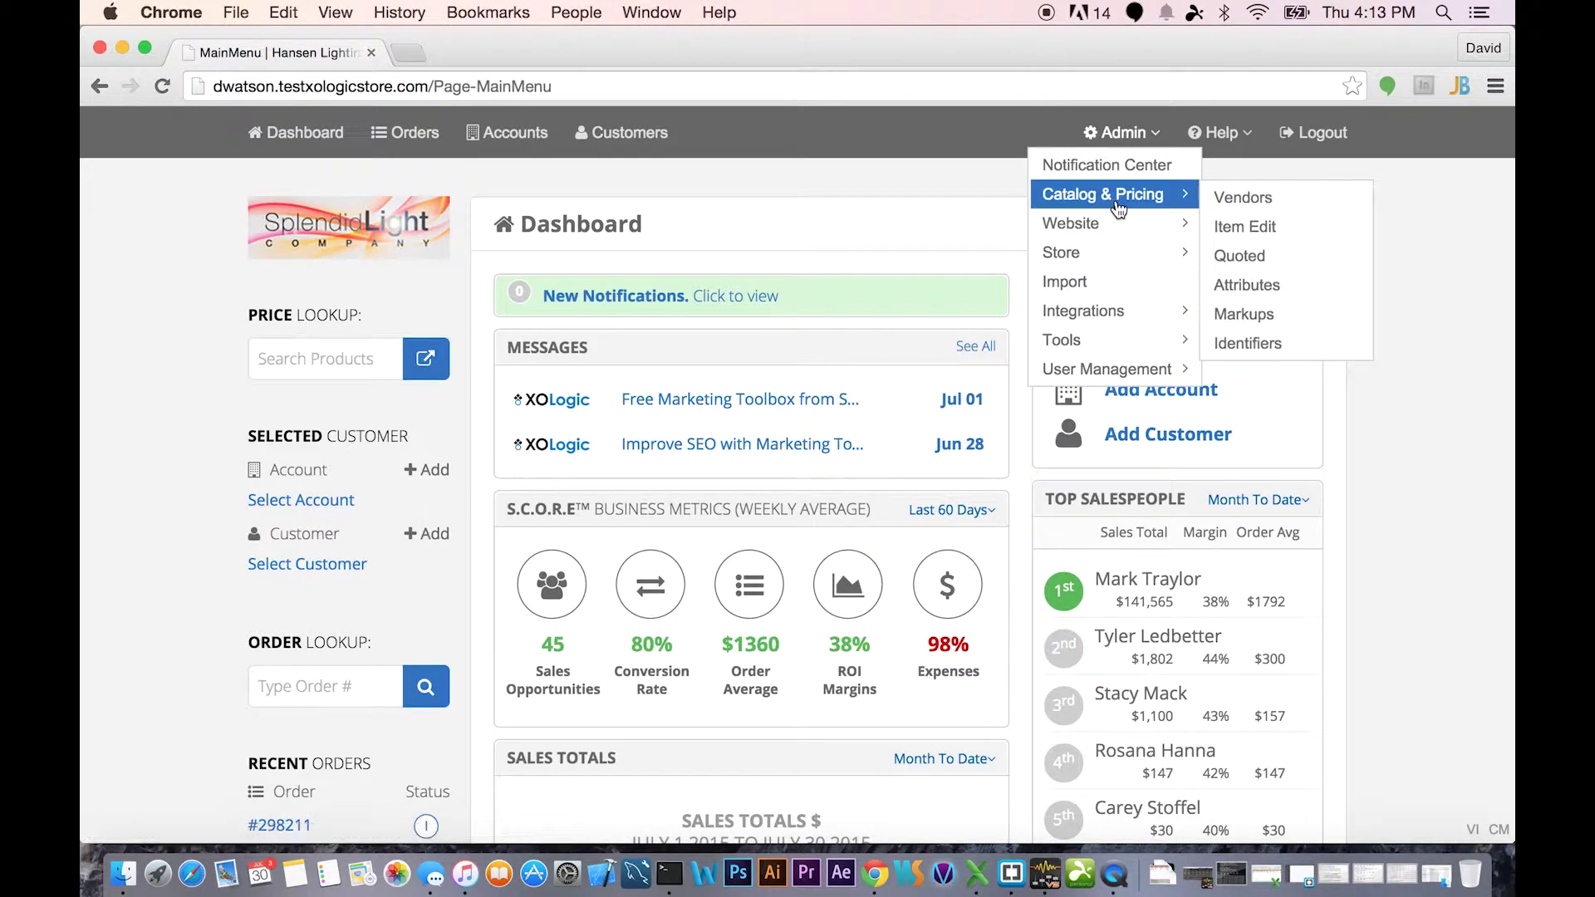
{"action": "left_click", "coordinate": [1287, 230]}
{"action": "scroll", "coordinate": [1427, 434], "scroll_direction": "down", "scroll_amount": 7}
{"action": "left_click", "coordinate": [1234, 532]}
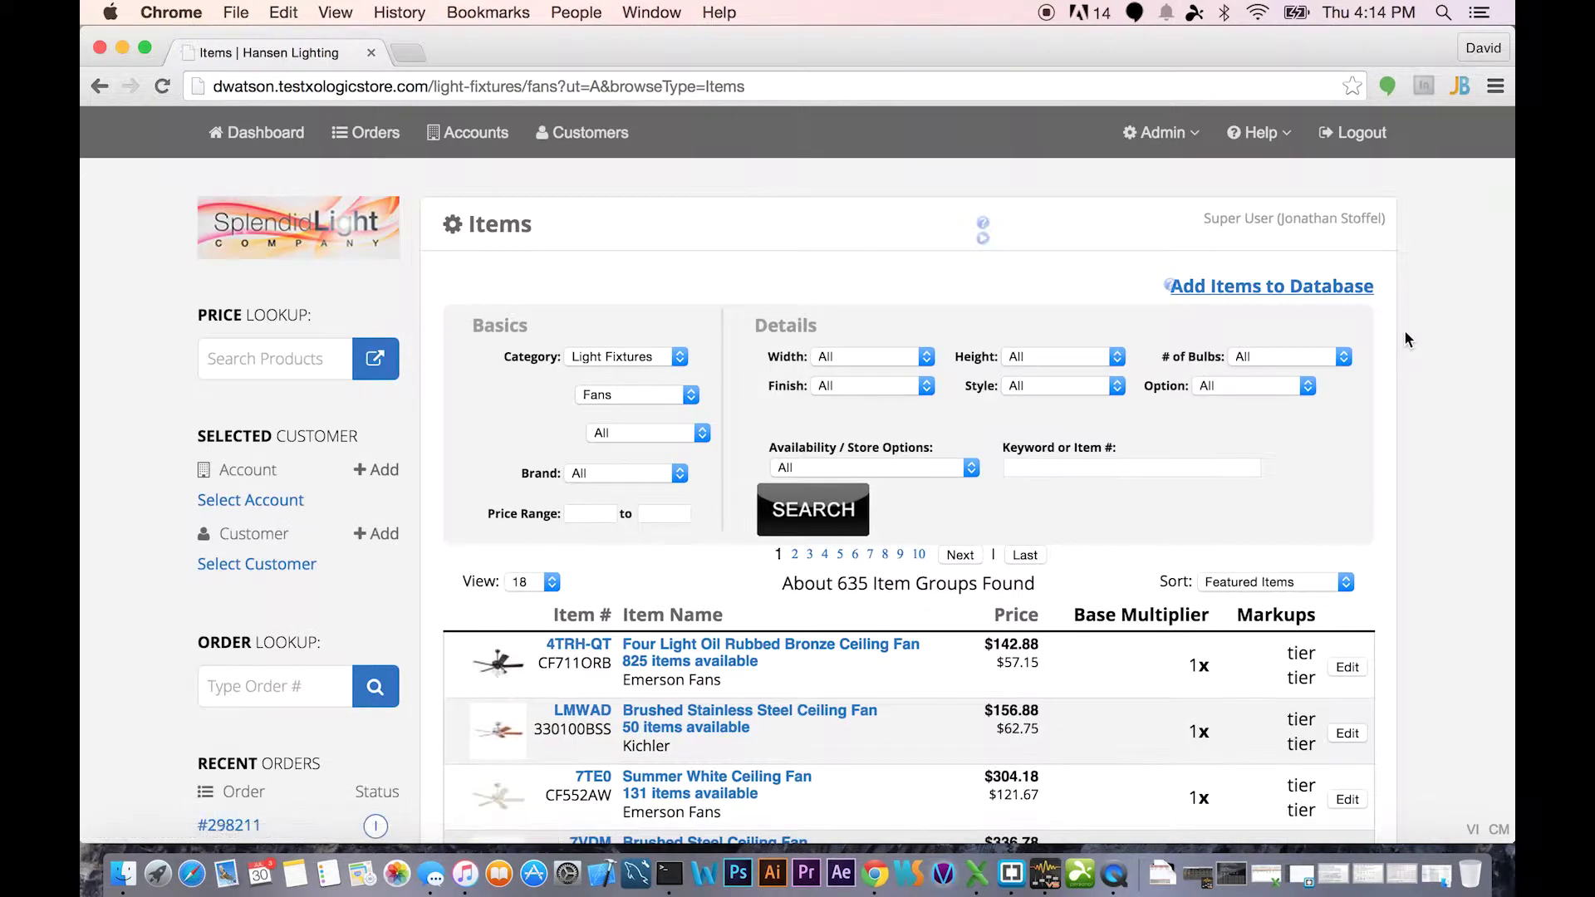
Open the Four Light Oil Rubbed Bronze Ceiling Fan from Emerson Fans for editing.
{"action": "left_click", "coordinate": [1050, 466]}
{"action": "scroll", "coordinate": [1414, 477], "scroll_direction": "down", "scroll_amount": 5}
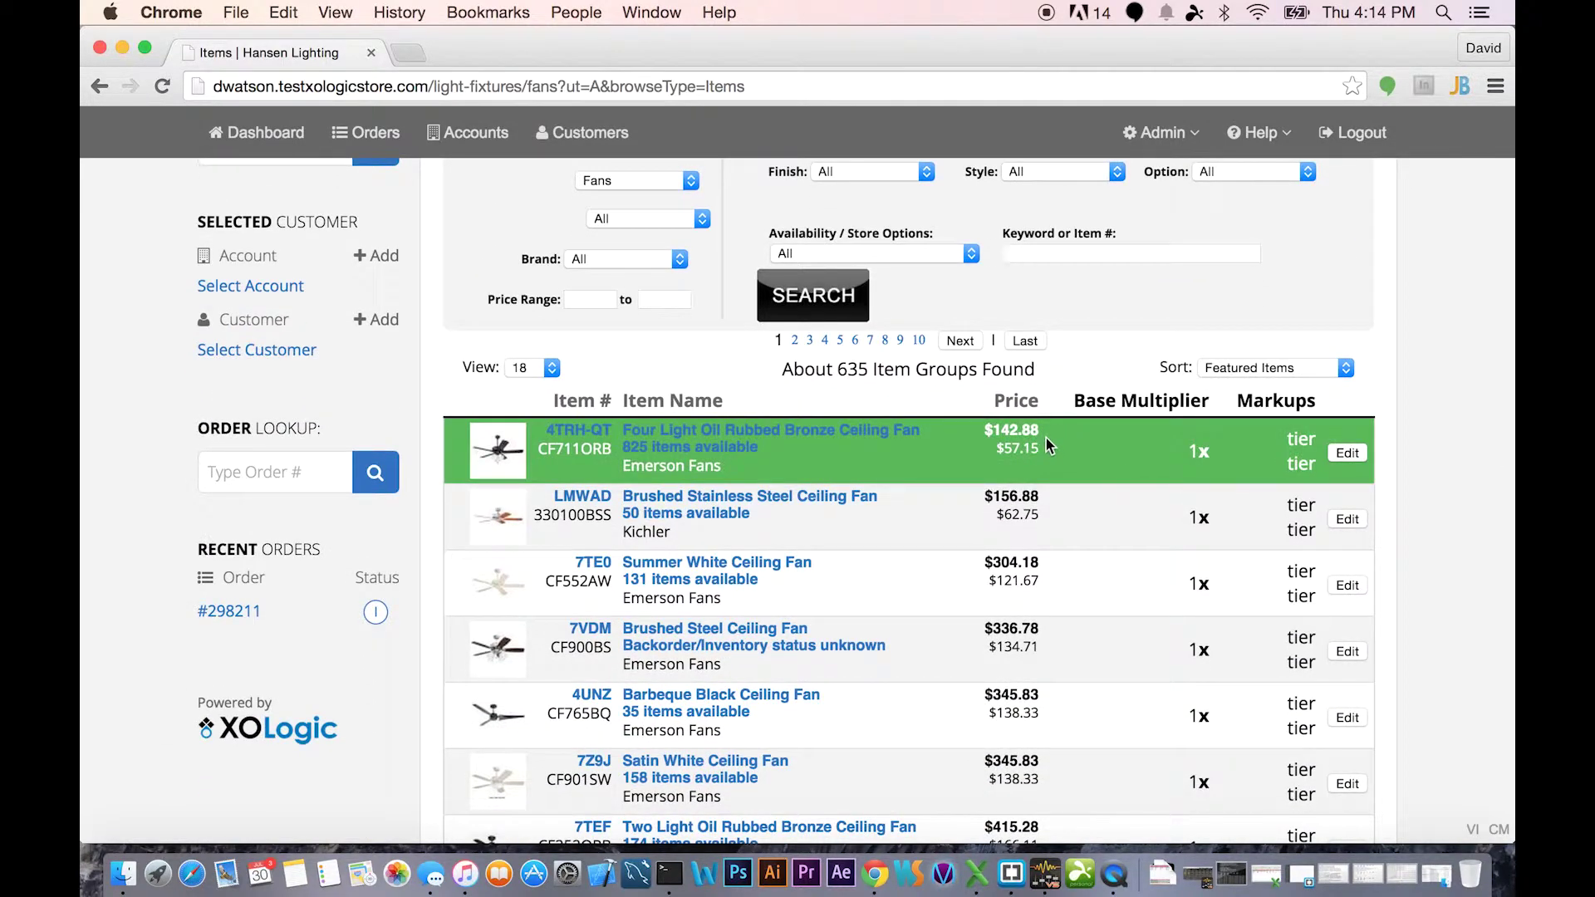
{"action": "left_click", "coordinate": [1348, 453]}
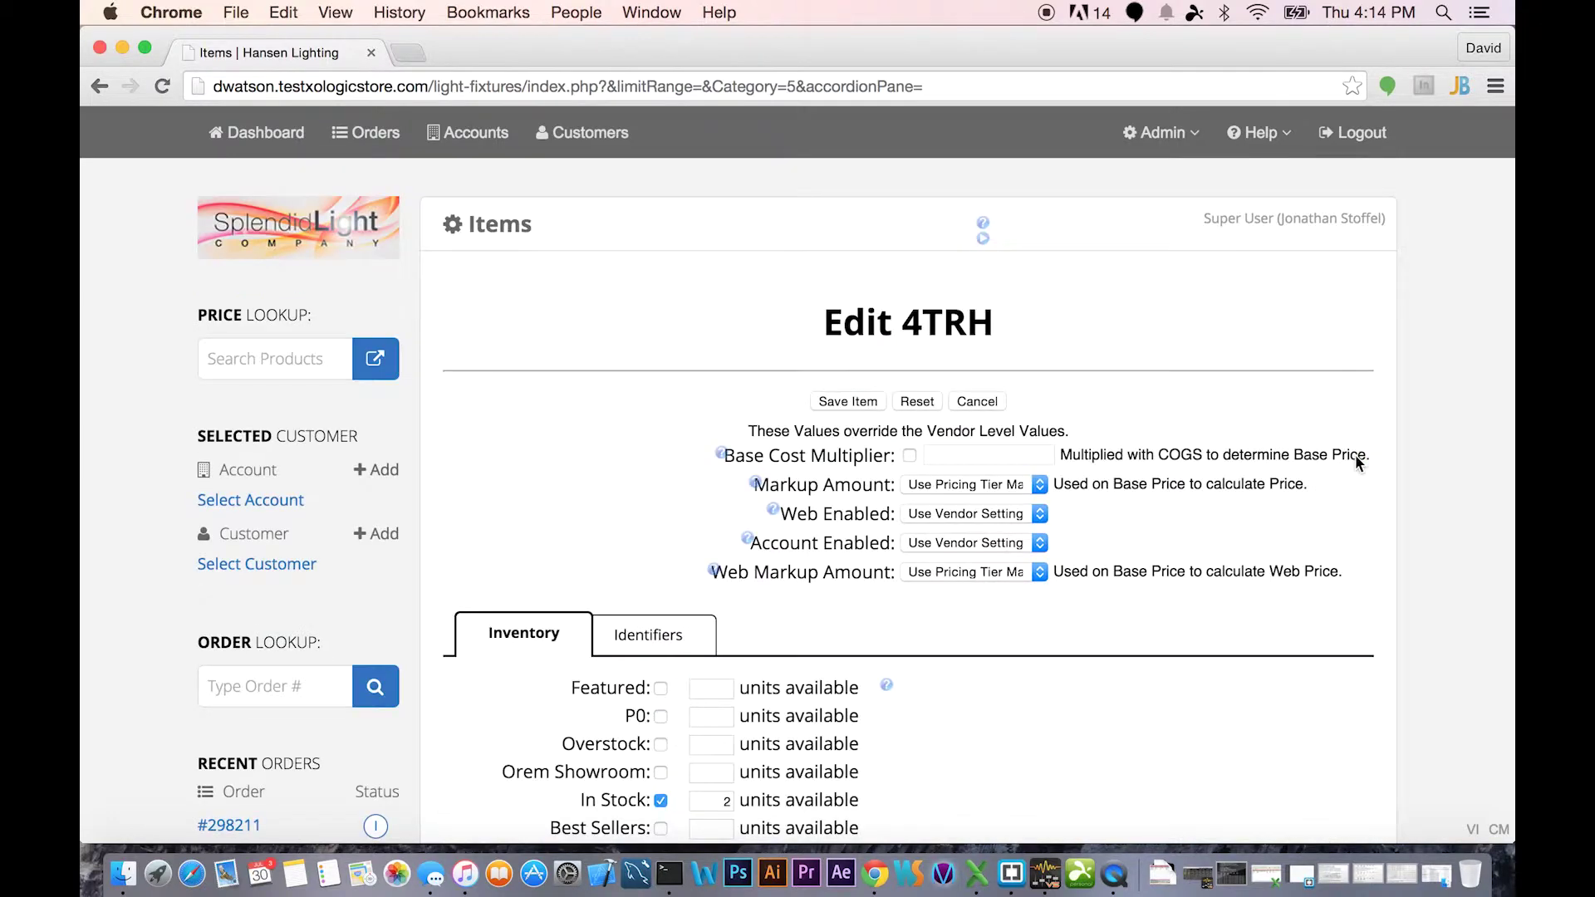
Examine the inventory attributes and unit quantities that can be assigned to item 4TRH.
{"action": "scroll", "coordinate": [1254, 449], "scroll_direction": "down", "scroll_amount": 5}
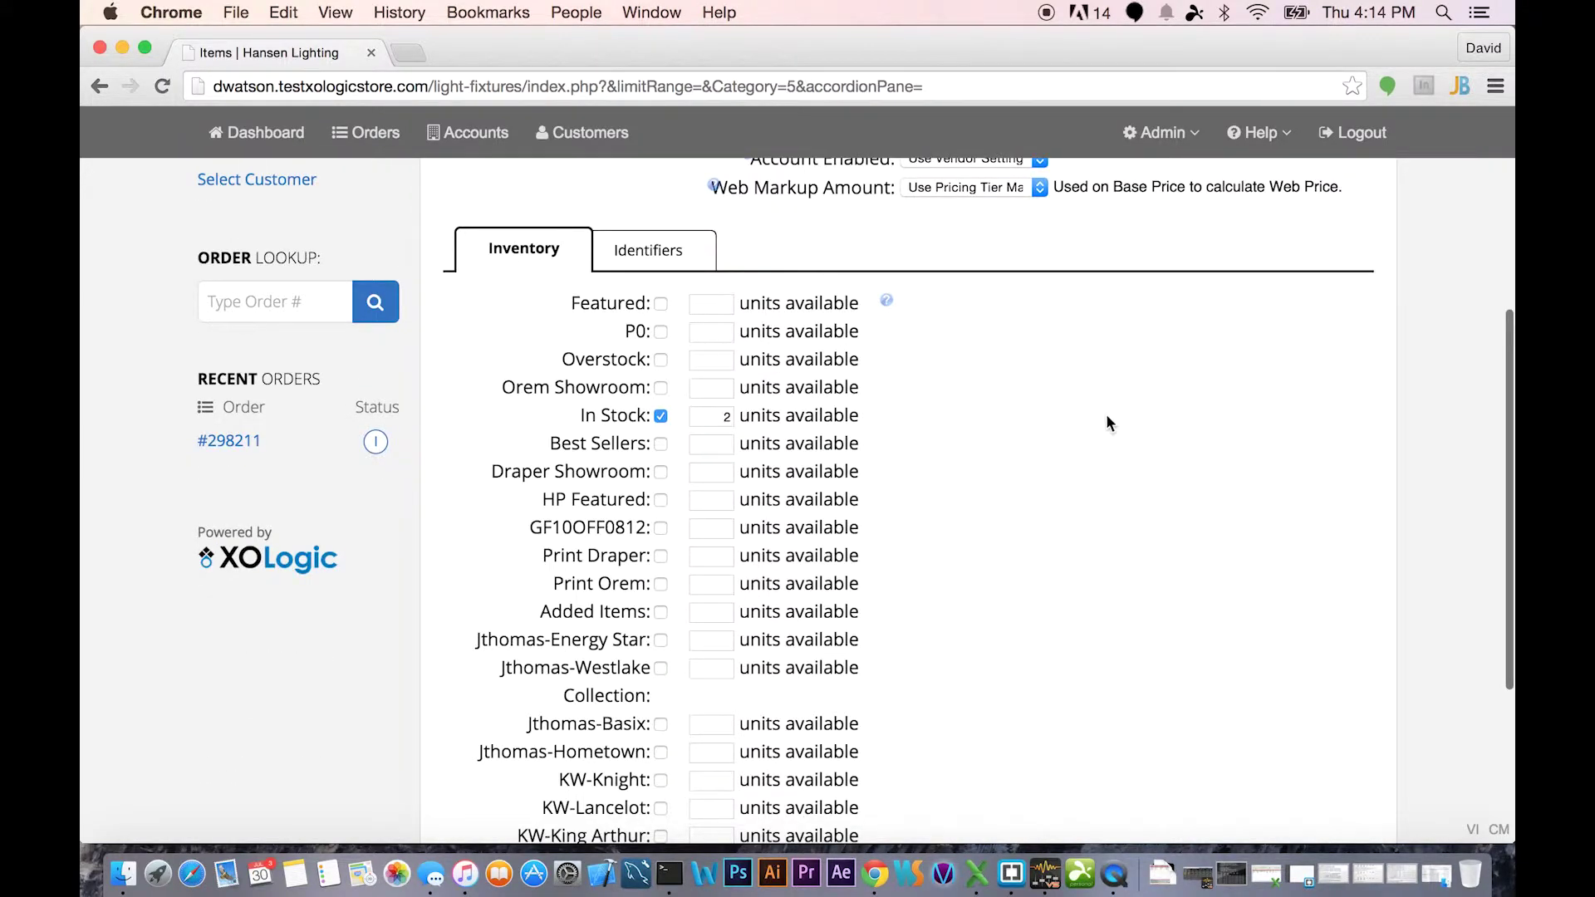
{"action": "scroll", "coordinate": [1218, 442], "scroll_direction": "down", "scroll_amount": 1}
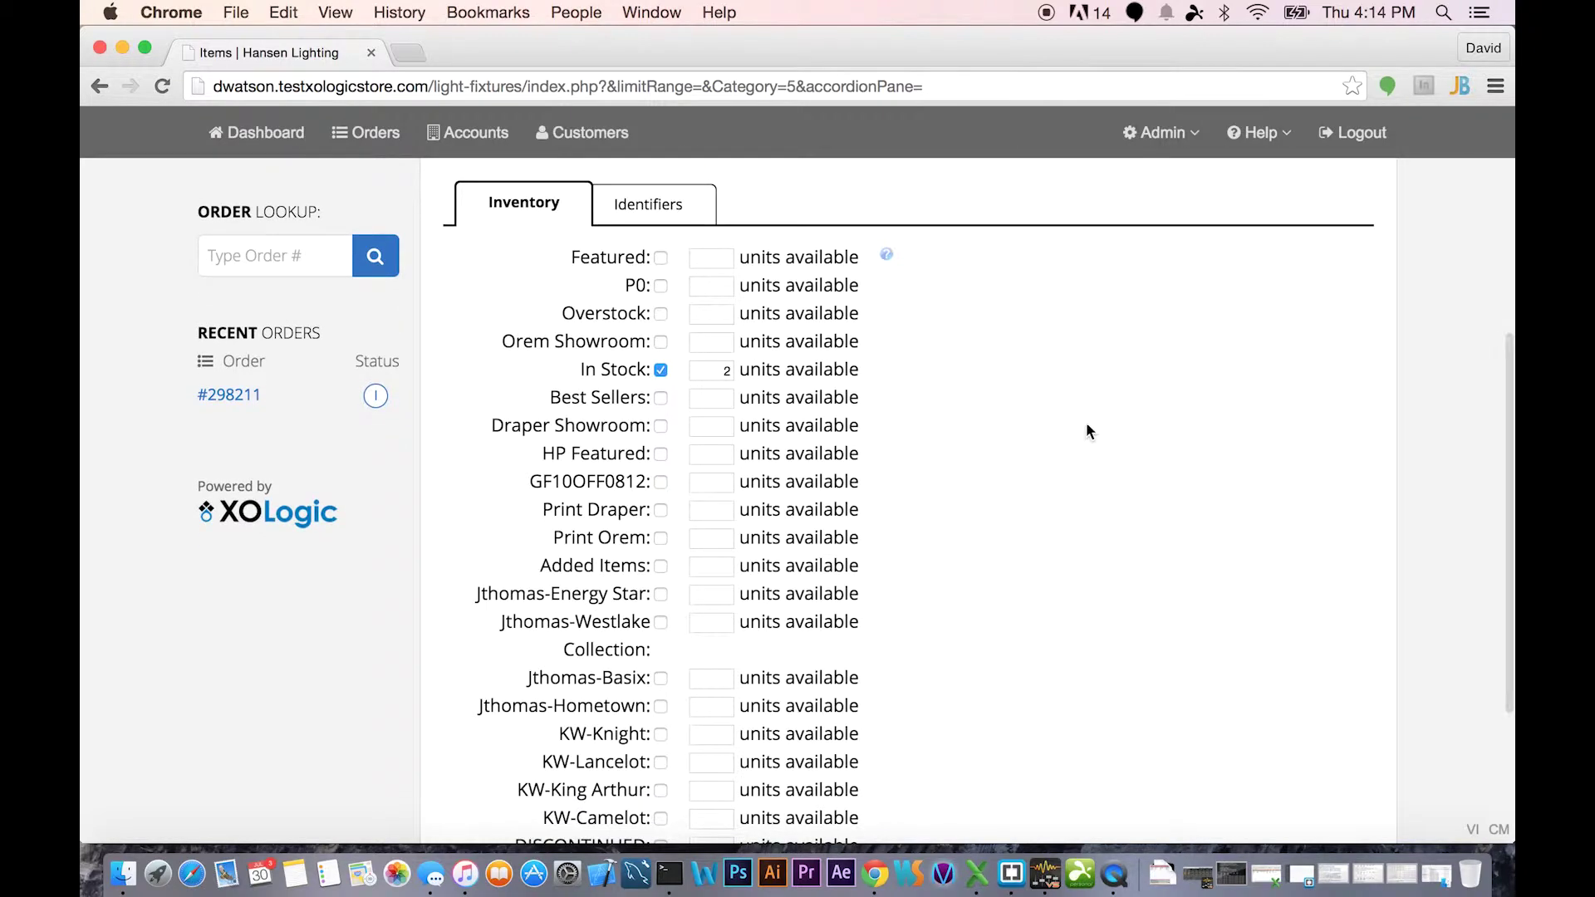
{"action": "scroll", "coordinate": [578, 574], "scroll_direction": "down", "scroll_amount": 3}
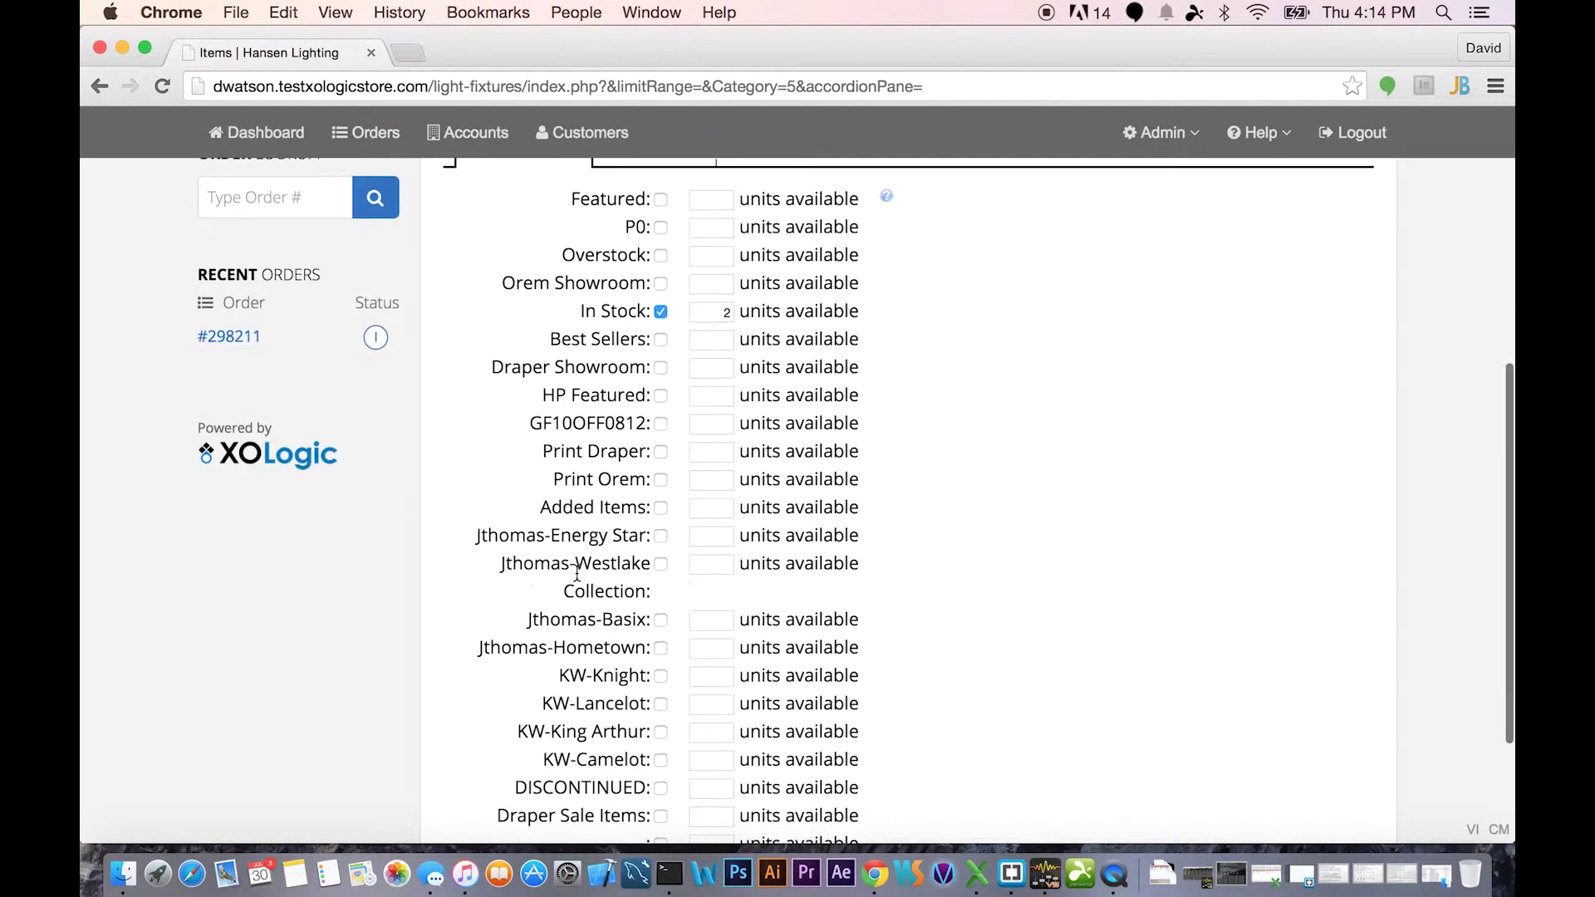
{"action": "scroll", "coordinate": [578, 573], "scroll_direction": "up", "scroll_amount": 5}
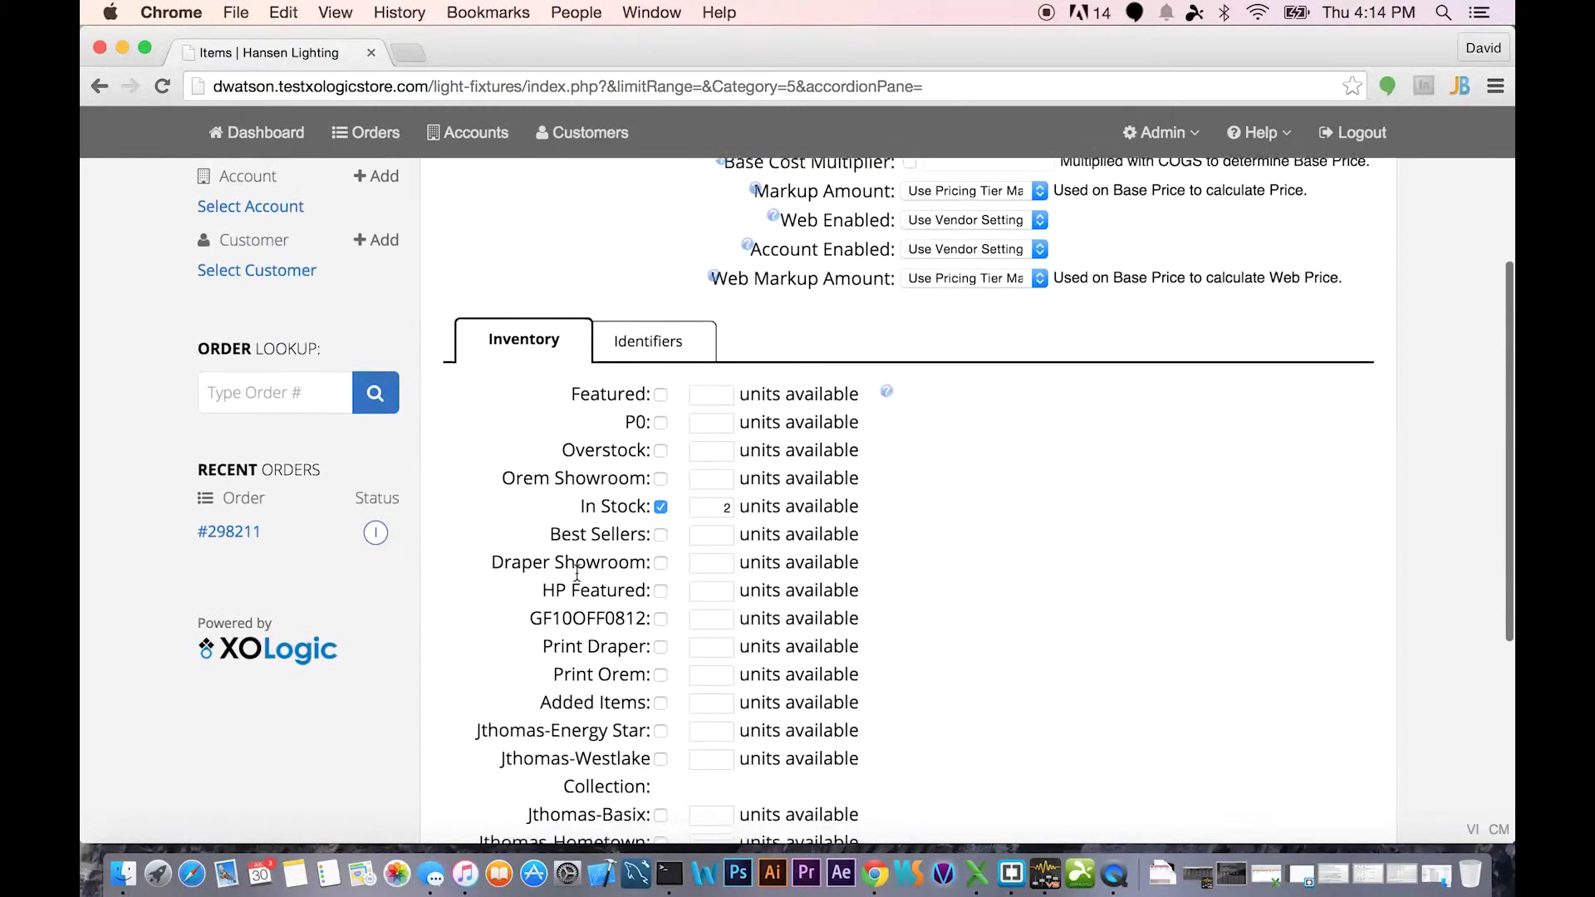
{"action": "scroll", "coordinate": [577, 573], "scroll_direction": "down", "scroll_amount": 4}
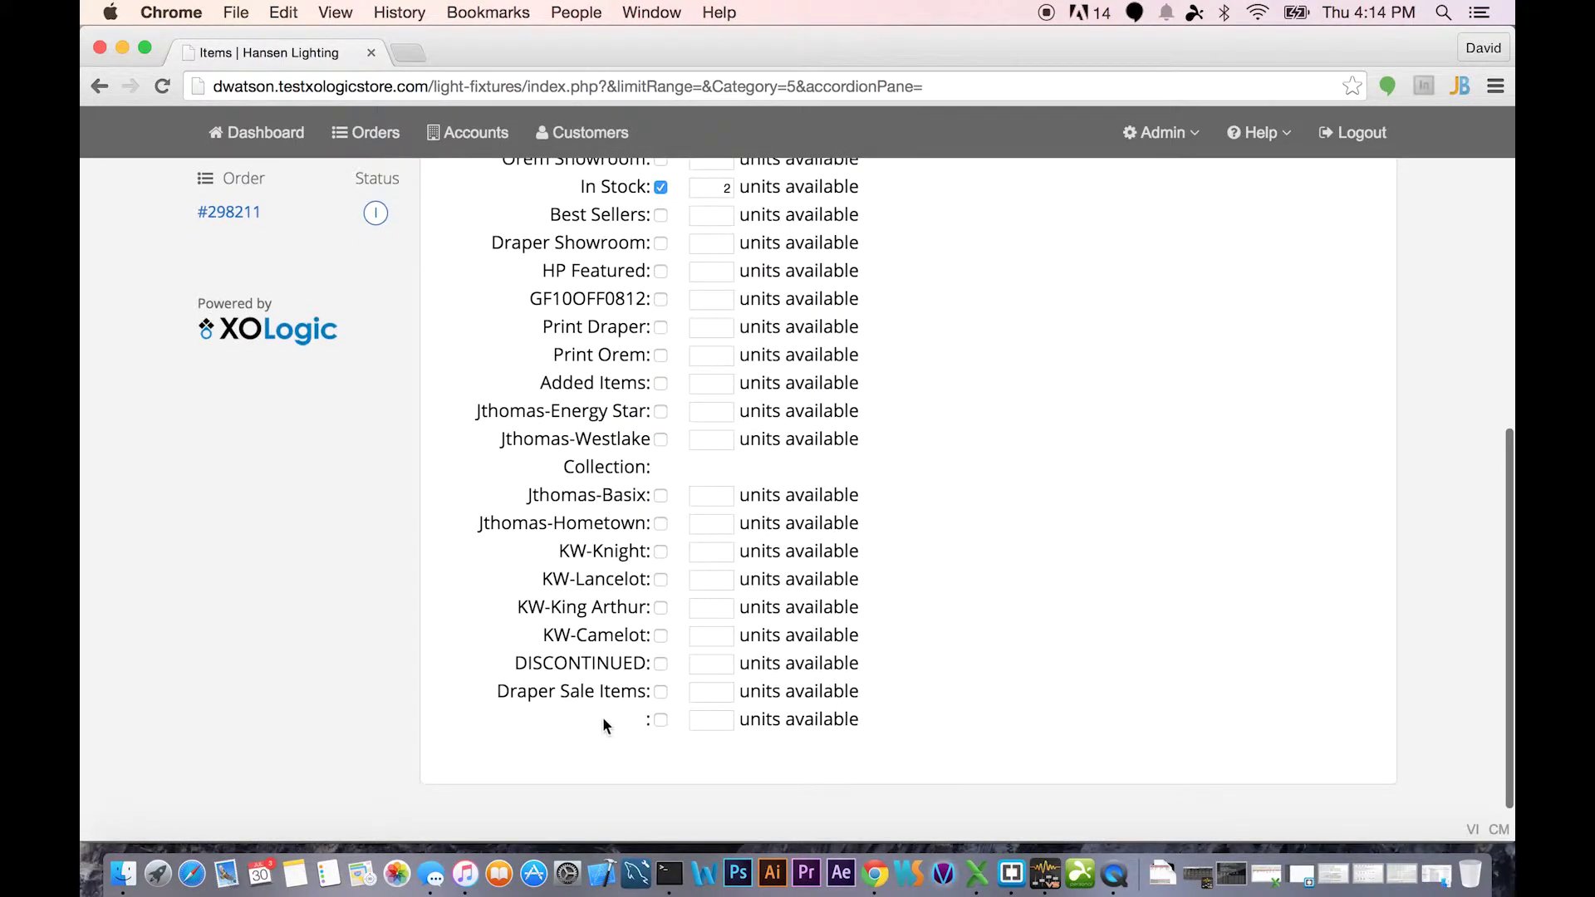
{"action": "scroll", "coordinate": [604, 679], "scroll_direction": "up", "scroll_amount": 2}
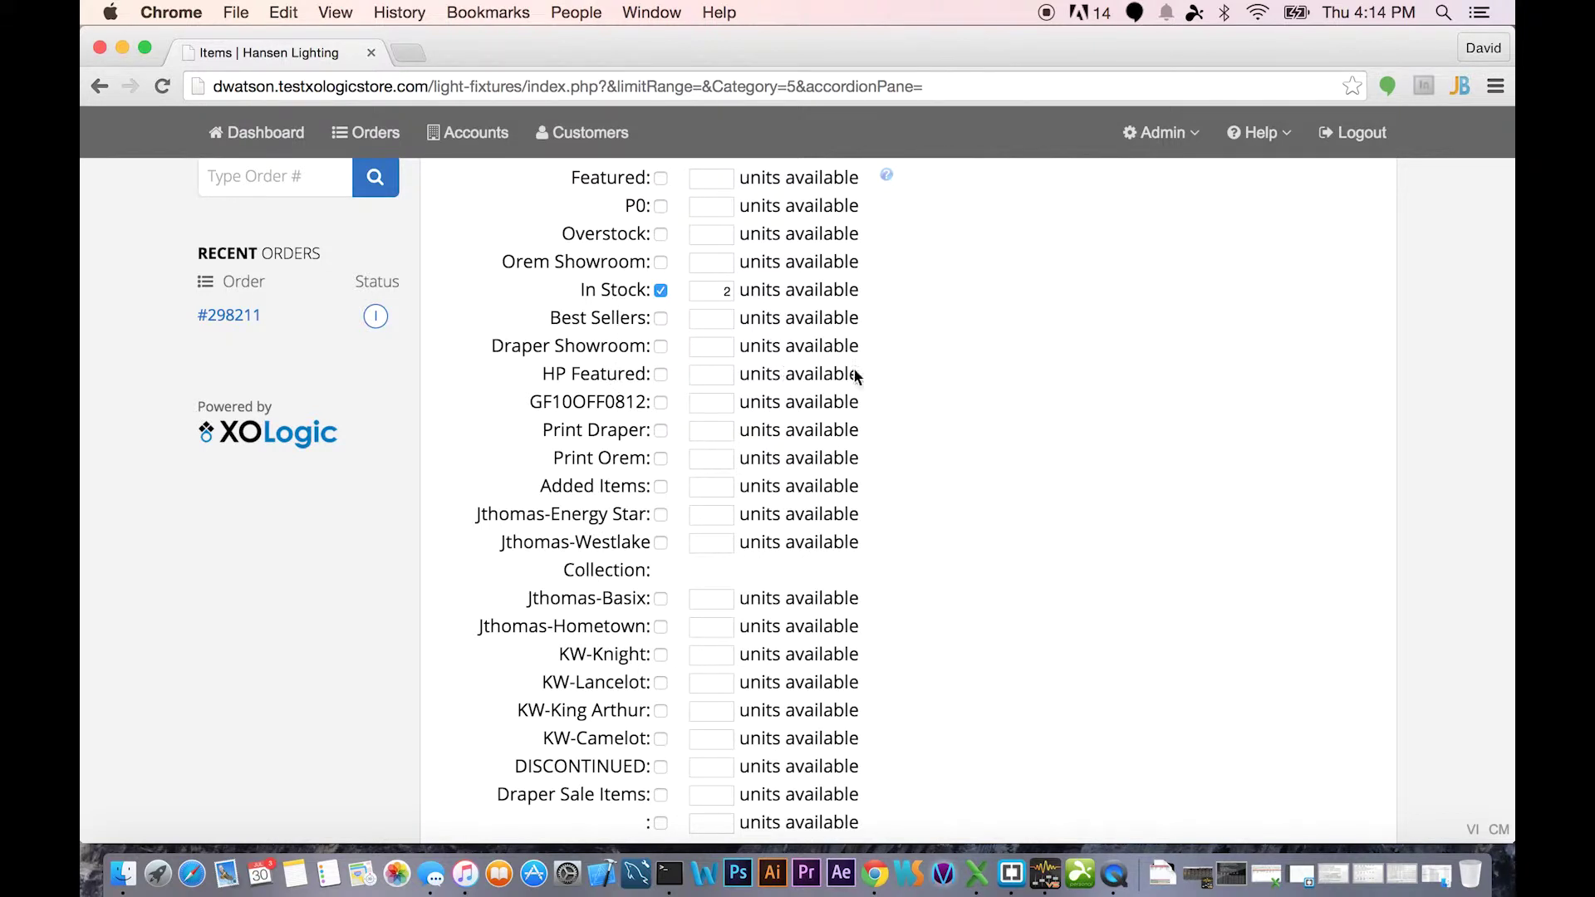
{"action": "scroll", "coordinate": [1192, 413], "scroll_direction": "up", "scroll_amount": 3}
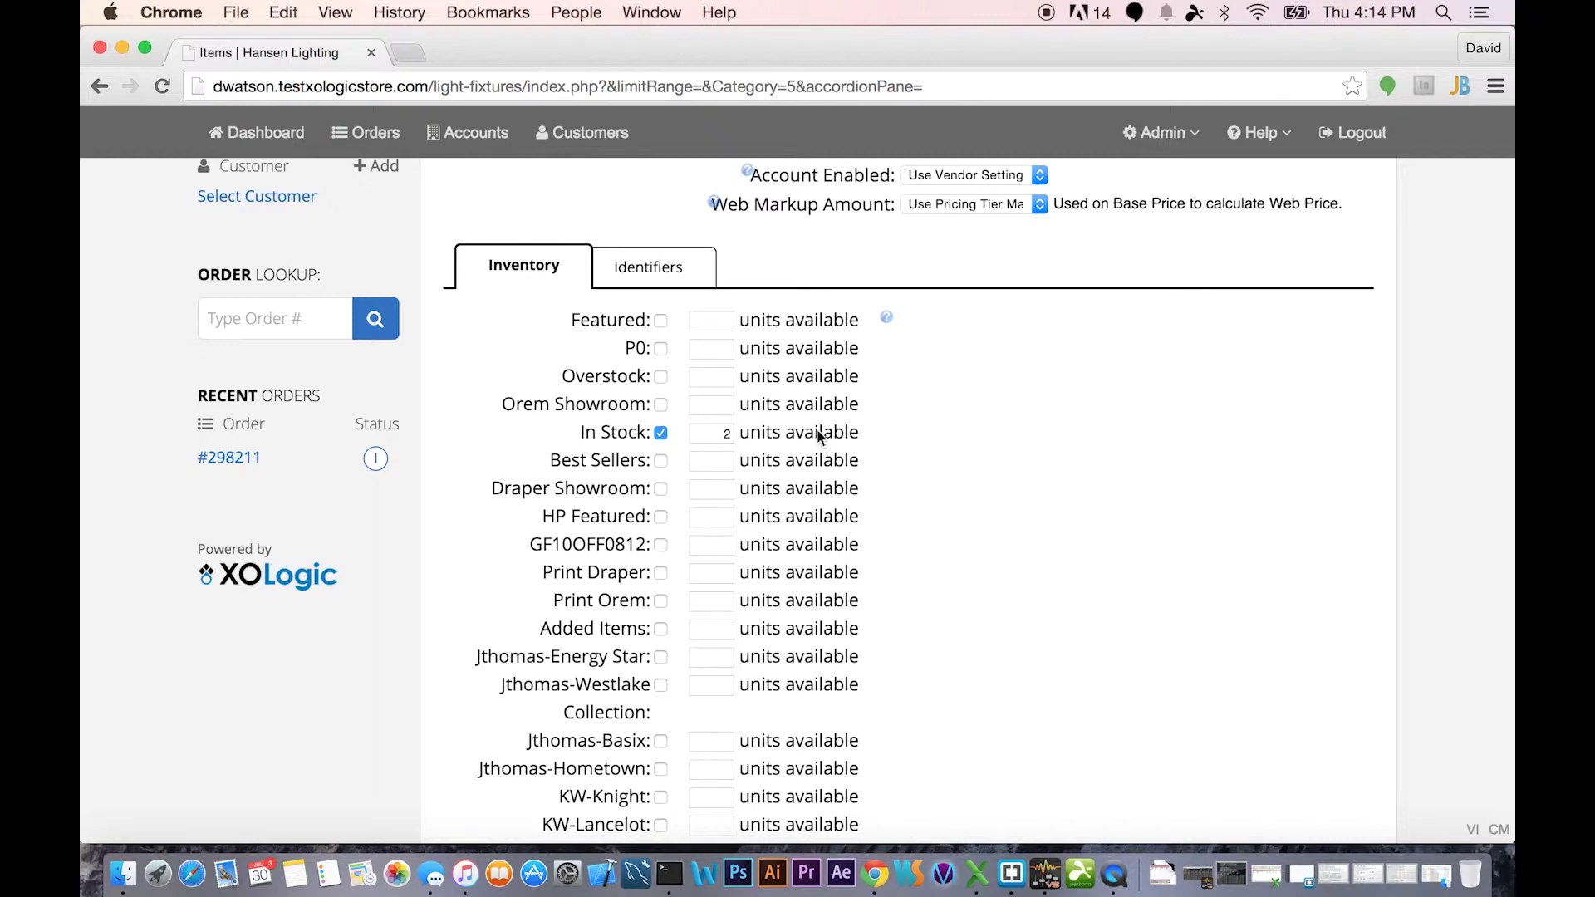
{"action": "scroll", "coordinate": [1048, 429], "scroll_direction": "down", "scroll_amount": 1}
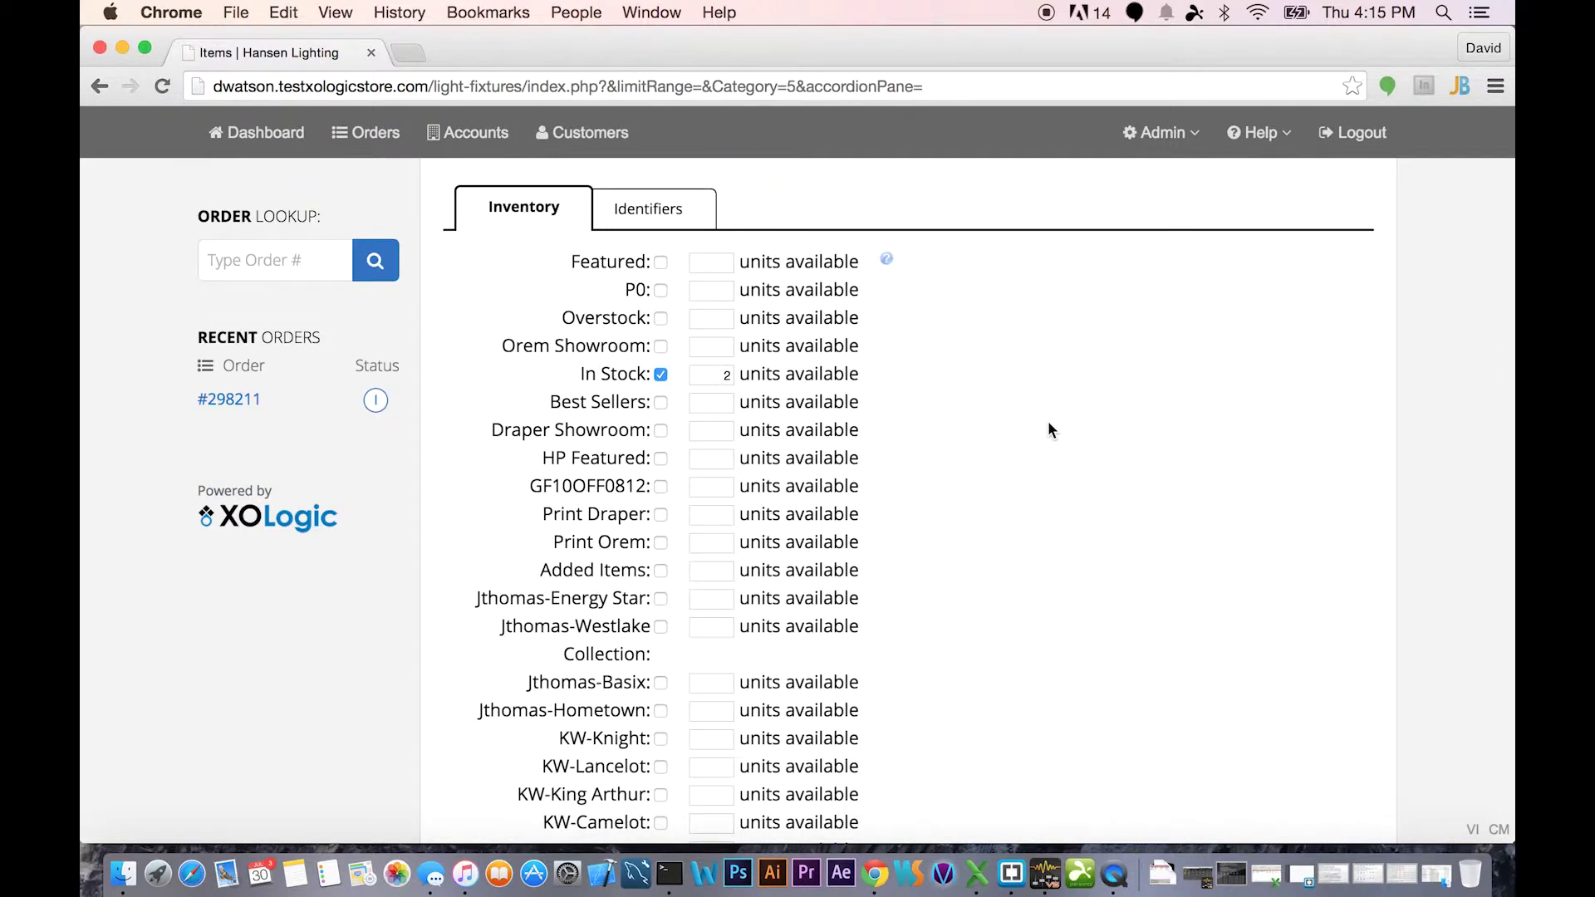
Toggle item 4TRH's In Stock attribute off and back on, and review its override settings and attribute list.
{"action": "left_click", "coordinate": [662, 375]}
{"action": "left_click", "coordinate": [662, 375]}
{"action": "scroll", "coordinate": [1198, 421], "scroll_direction": "up", "scroll_amount": 5}
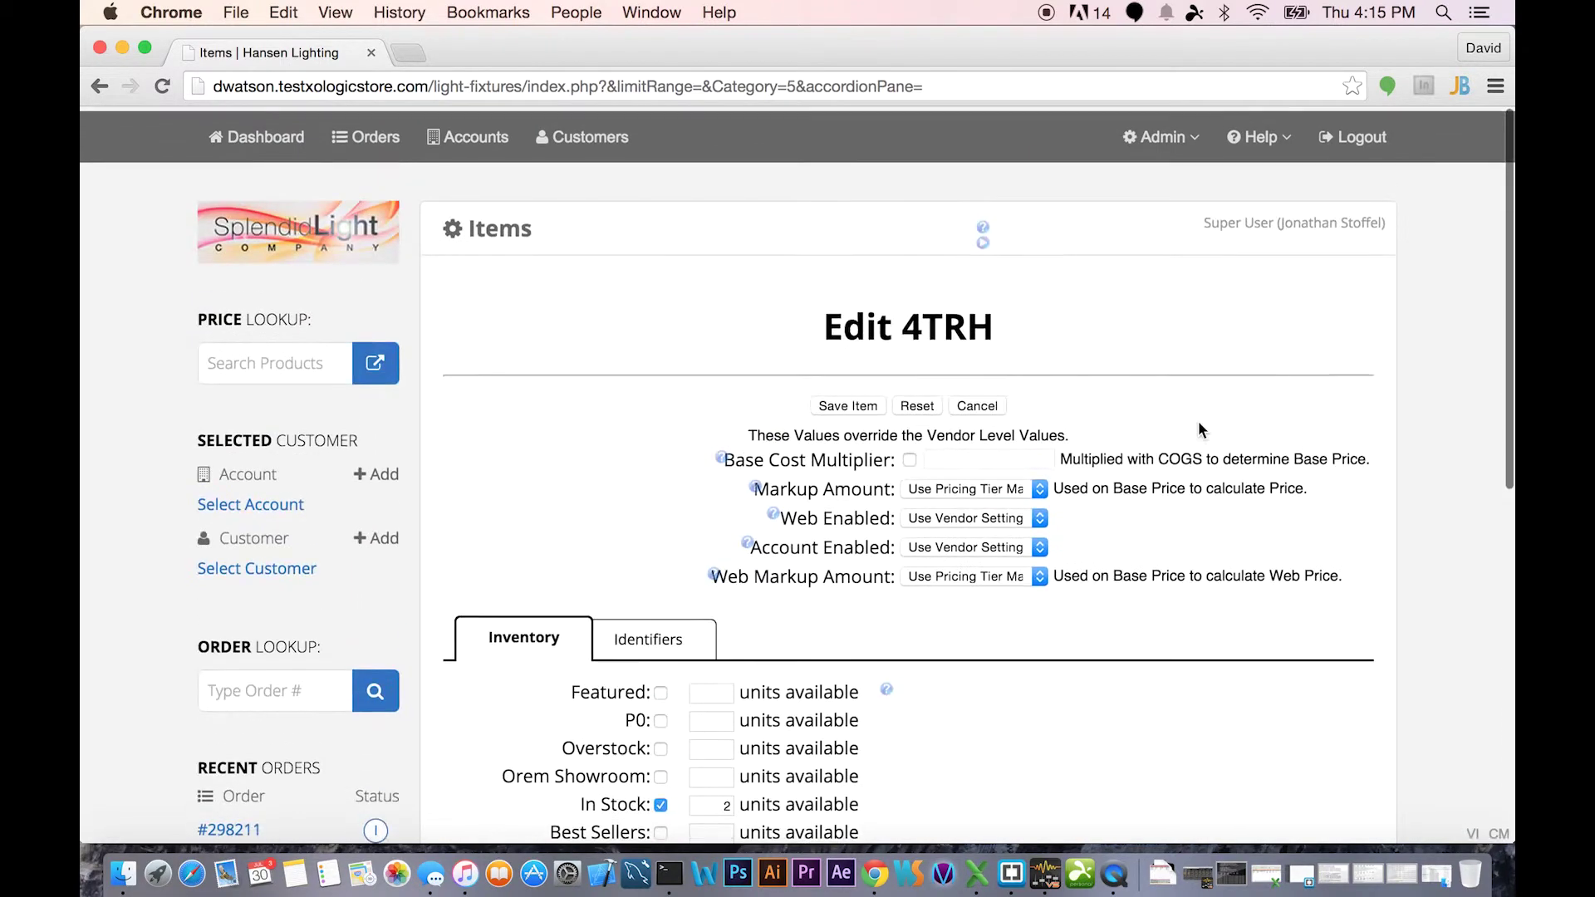
{"action": "scroll", "coordinate": [1426, 442], "scroll_direction": "down", "scroll_amount": 4}
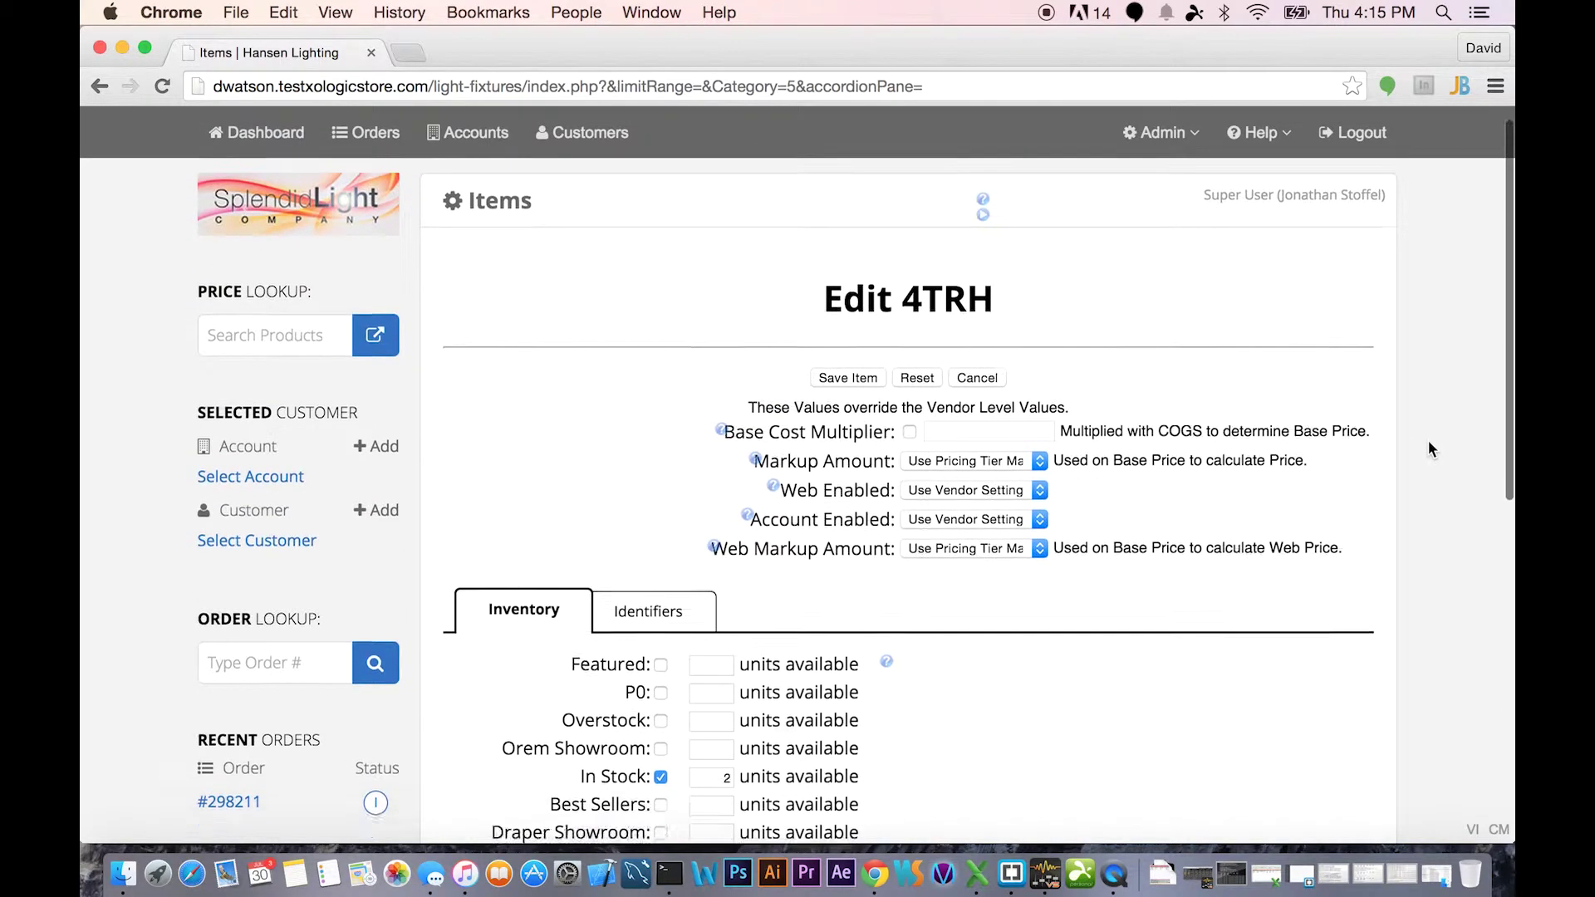
{"action": "scroll", "coordinate": [1190, 497], "scroll_direction": "down", "scroll_amount": 3}
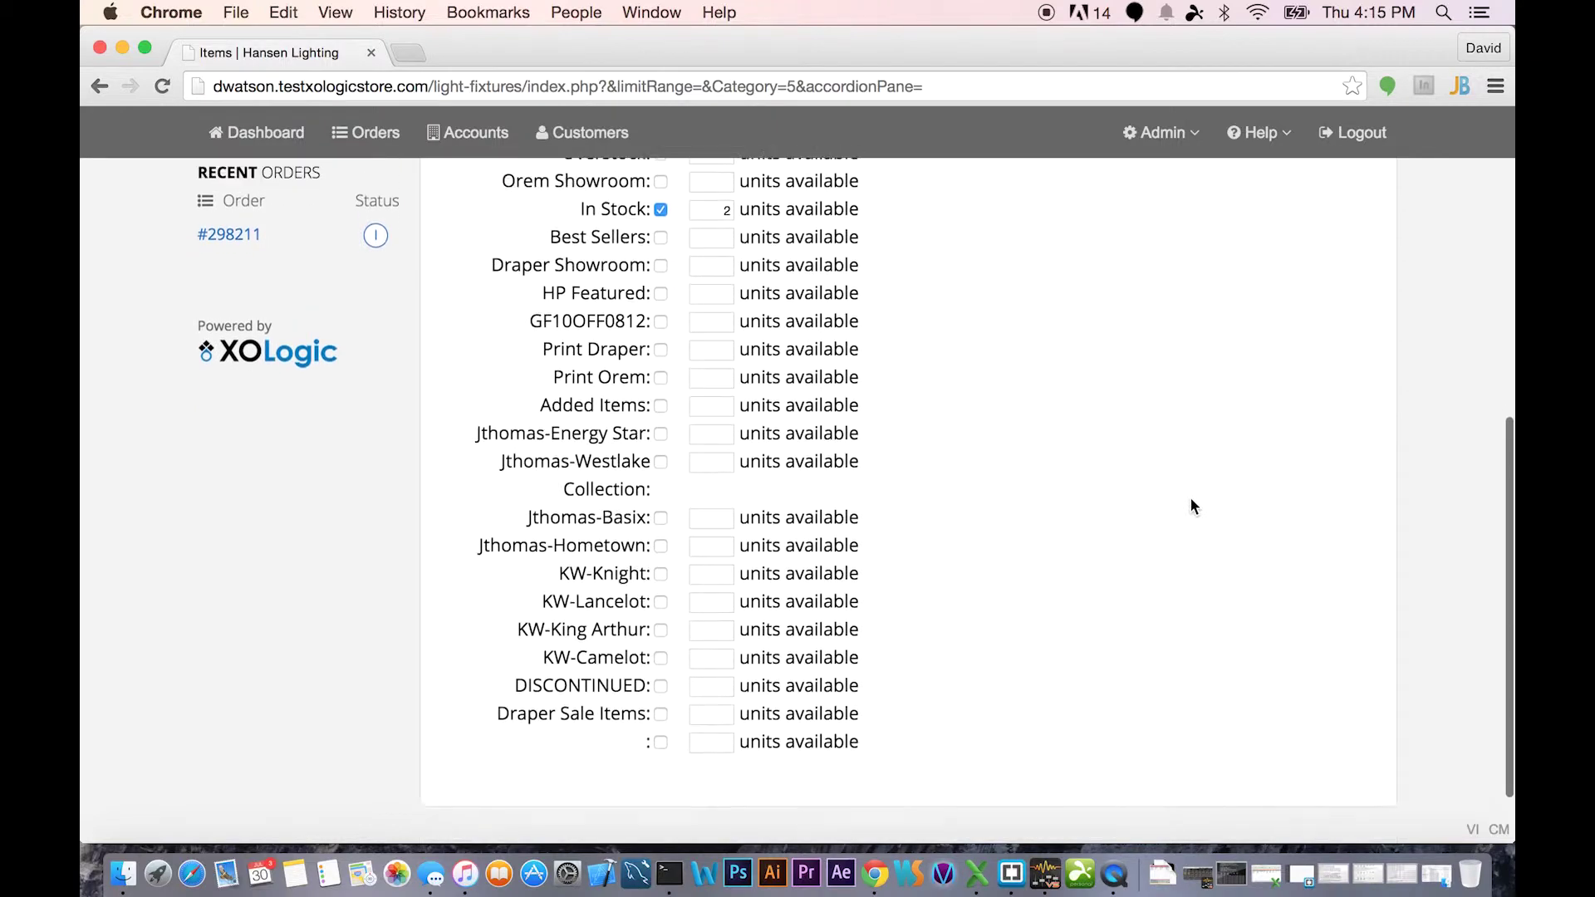
{"action": "scroll", "coordinate": [1190, 497], "scroll_direction": "up", "scroll_amount": 7}
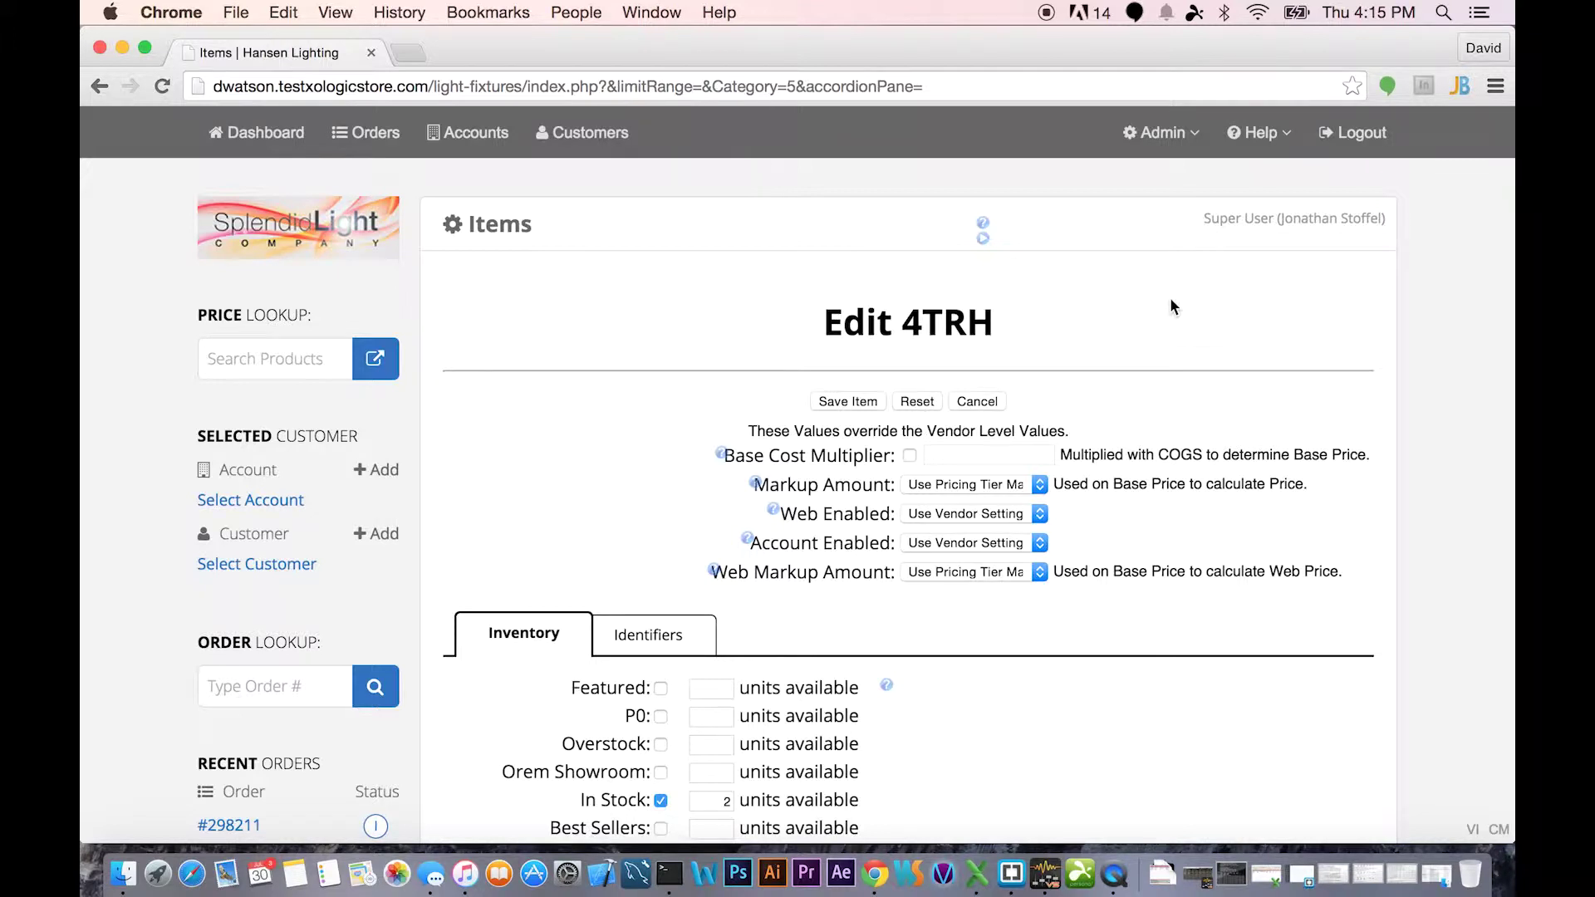
Open the catalog's item attributes page and look over the first attributes and their settings.
{"action": "left_click", "coordinate": [1167, 133]}
{"action": "mouse_move", "coordinate": [1168, 198]}
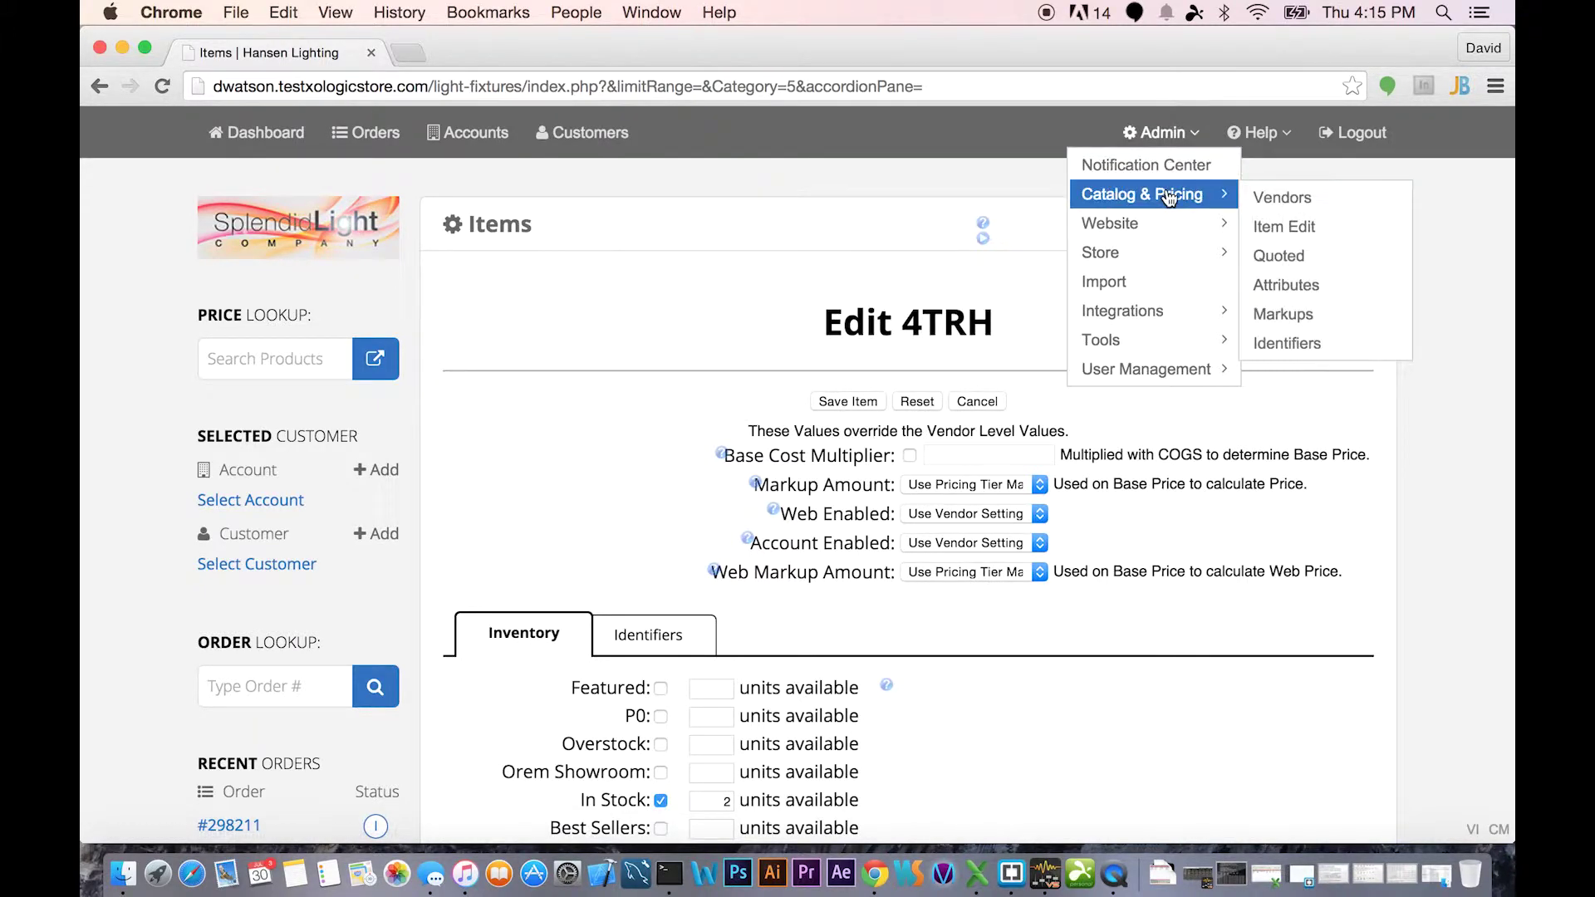
{"action": "left_click", "coordinate": [1326, 297]}
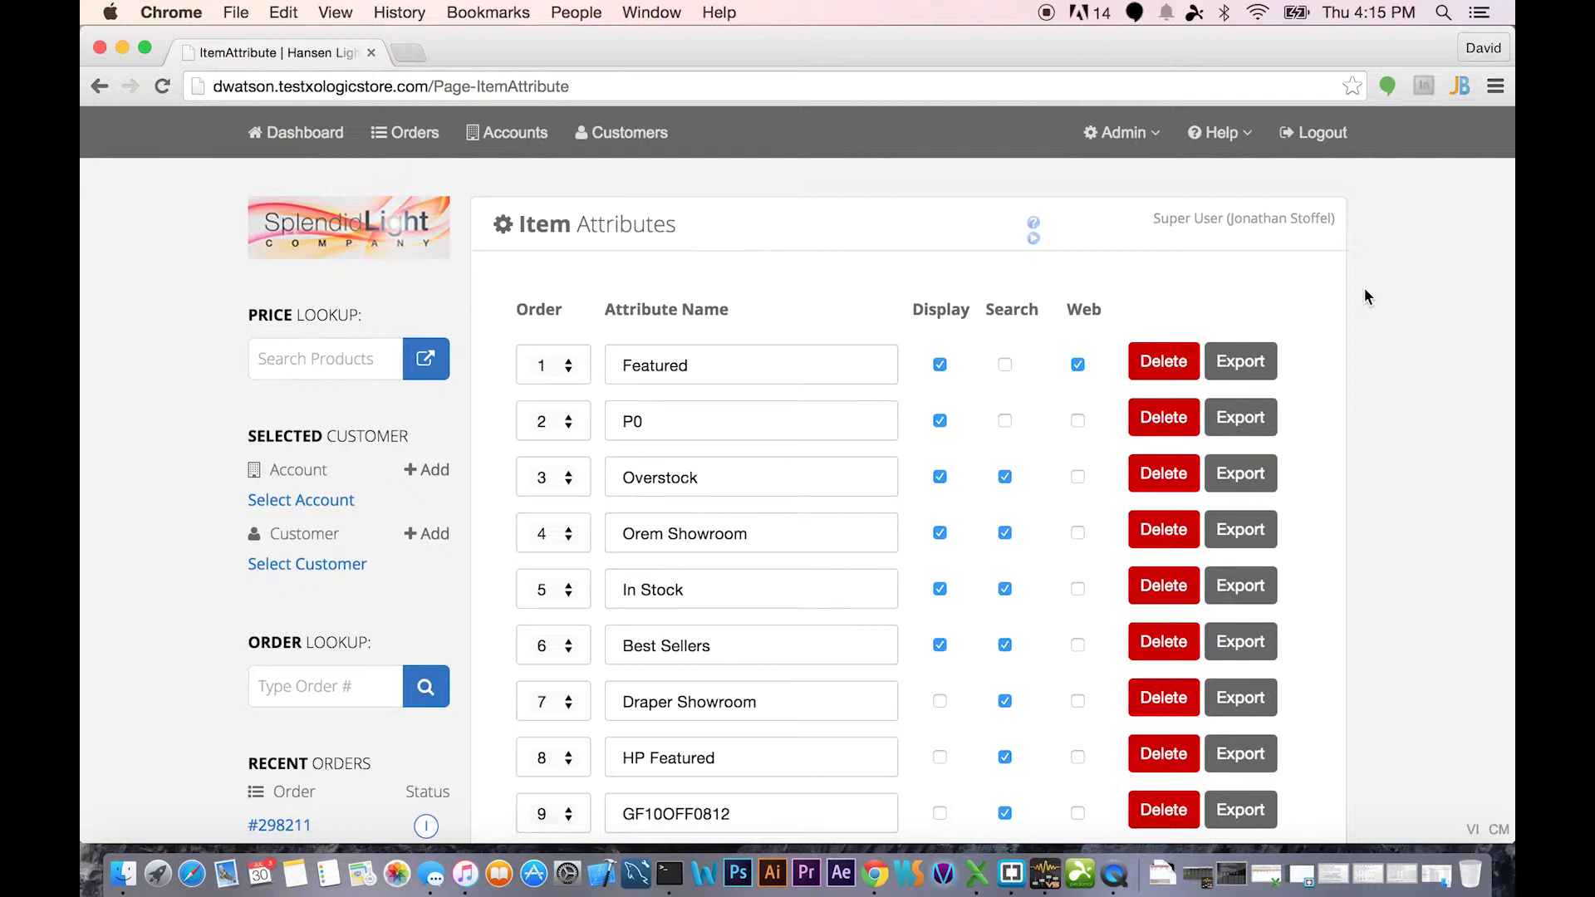
{"action": "scroll", "coordinate": [1367, 296], "scroll_direction": "down", "scroll_amount": 1}
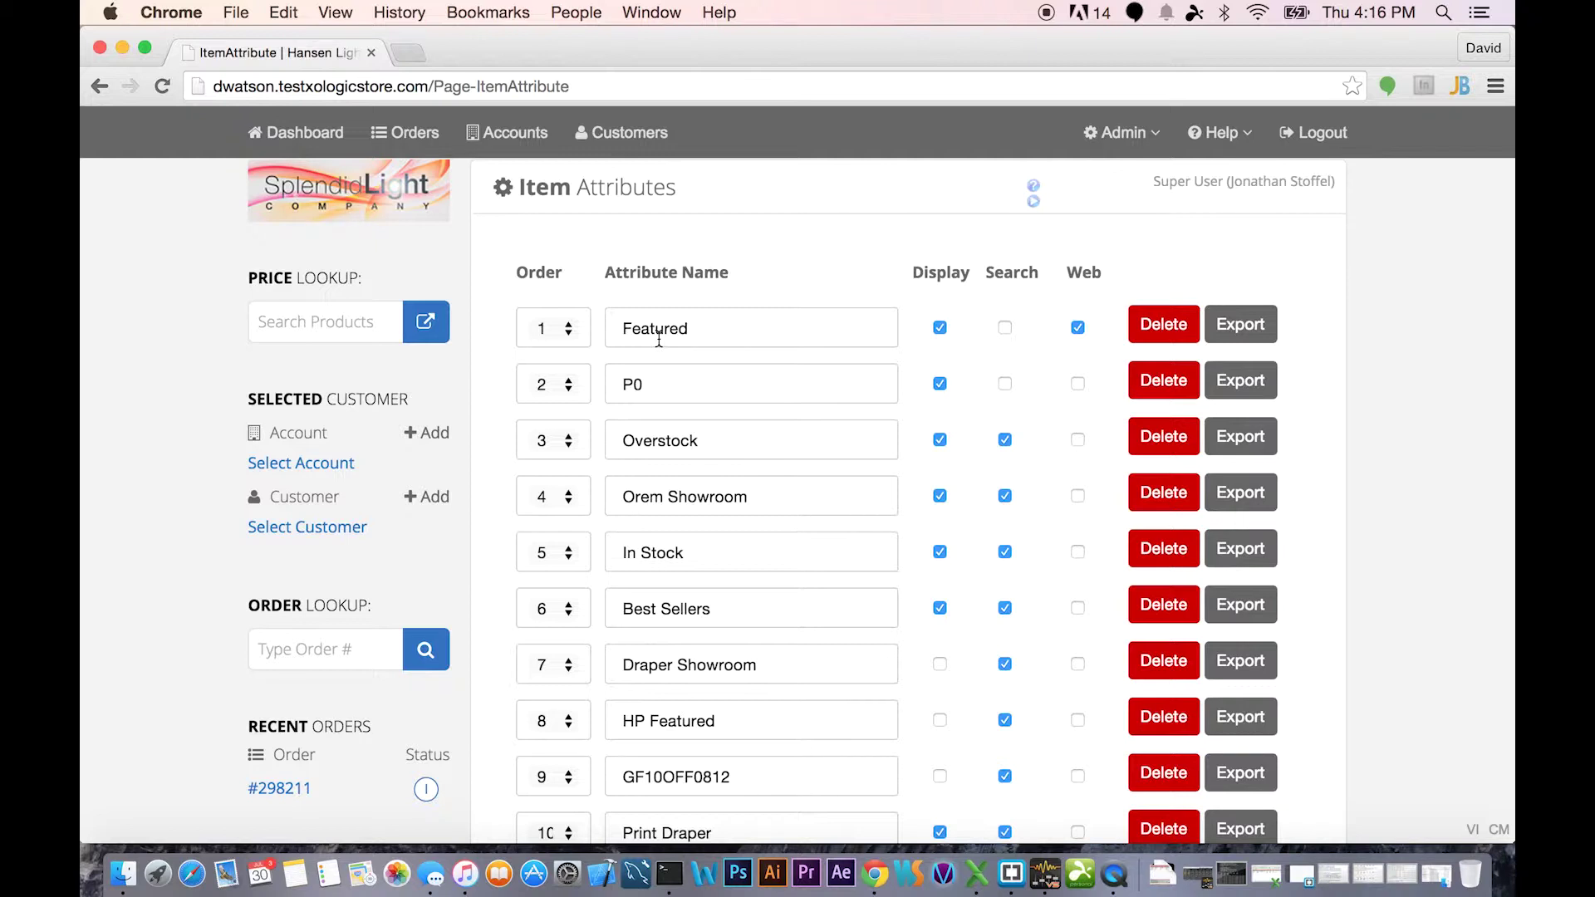
{"action": "scroll", "coordinate": [1417, 349], "scroll_direction": "up", "scroll_amount": 2}
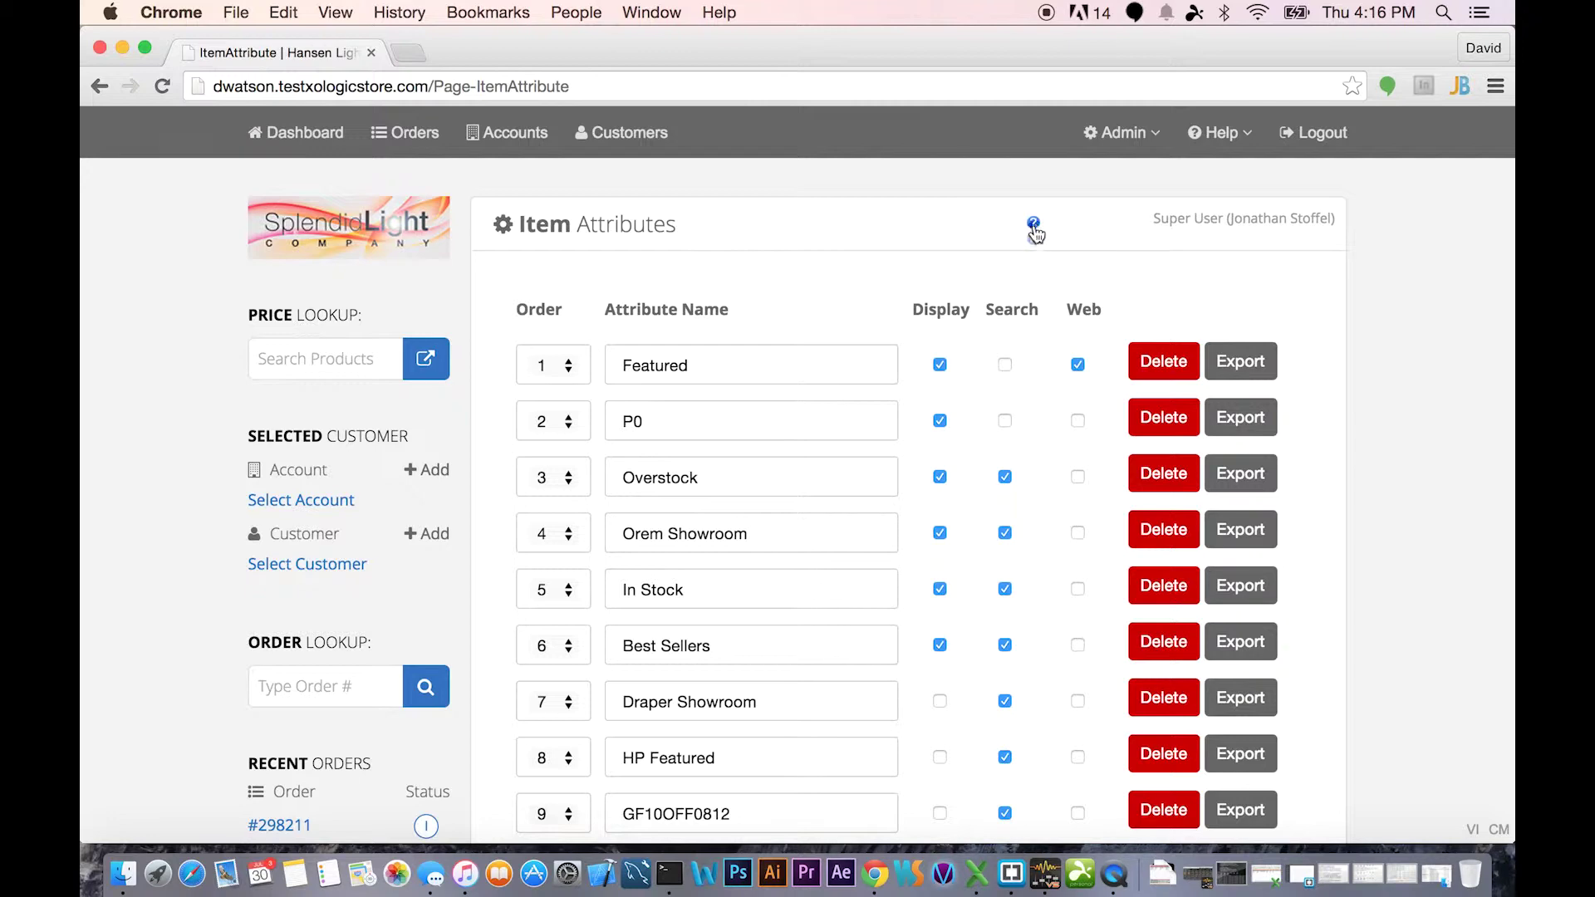
Read the Item Attributes help on order, attribute name, display, search and web, and close it.
{"action": "left_click", "coordinate": [1034, 226]}
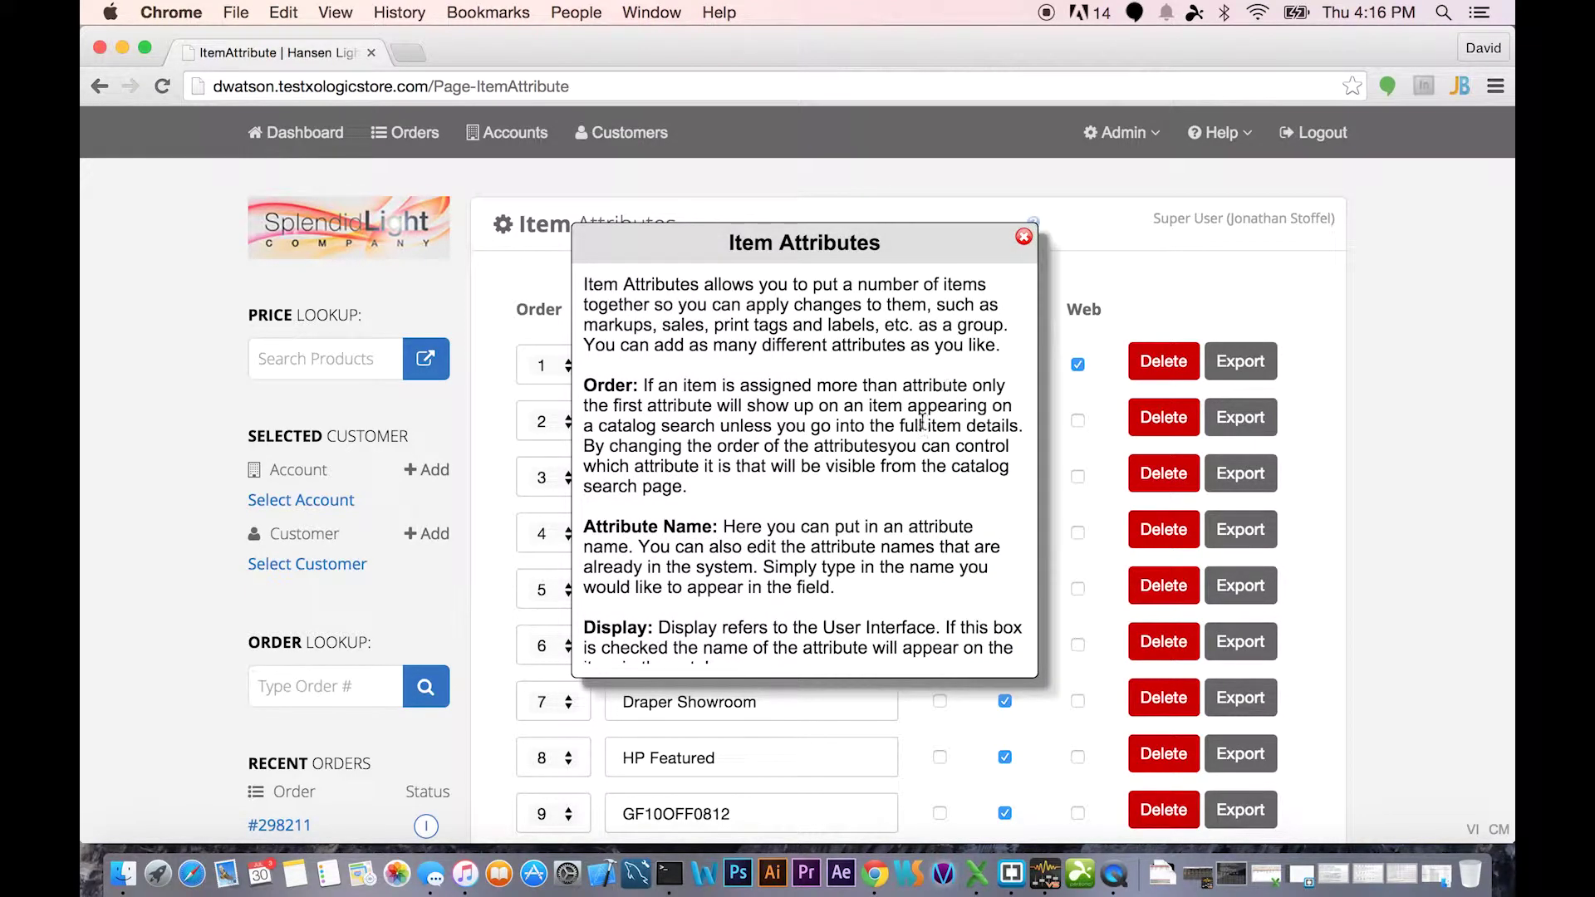
{"action": "scroll", "coordinate": [928, 449], "scroll_direction": "down", "scroll_amount": 2}
{"action": "scroll", "coordinate": [928, 449], "scroll_direction": "down", "scroll_amount": 5}
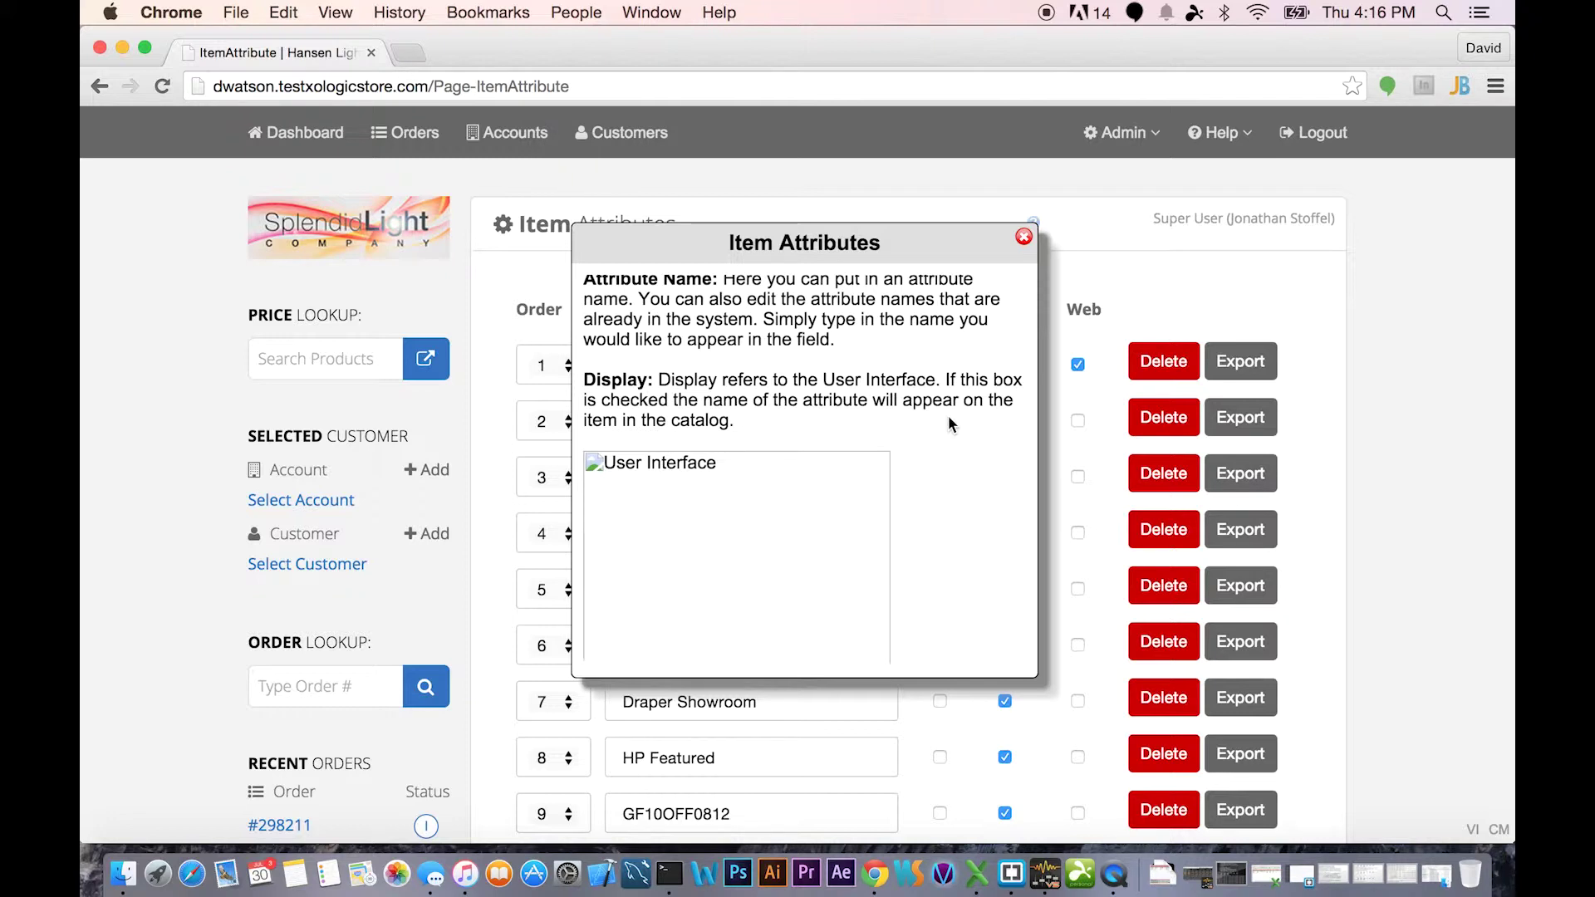
{"action": "scroll", "coordinate": [952, 424], "scroll_direction": "down", "scroll_amount": 3}
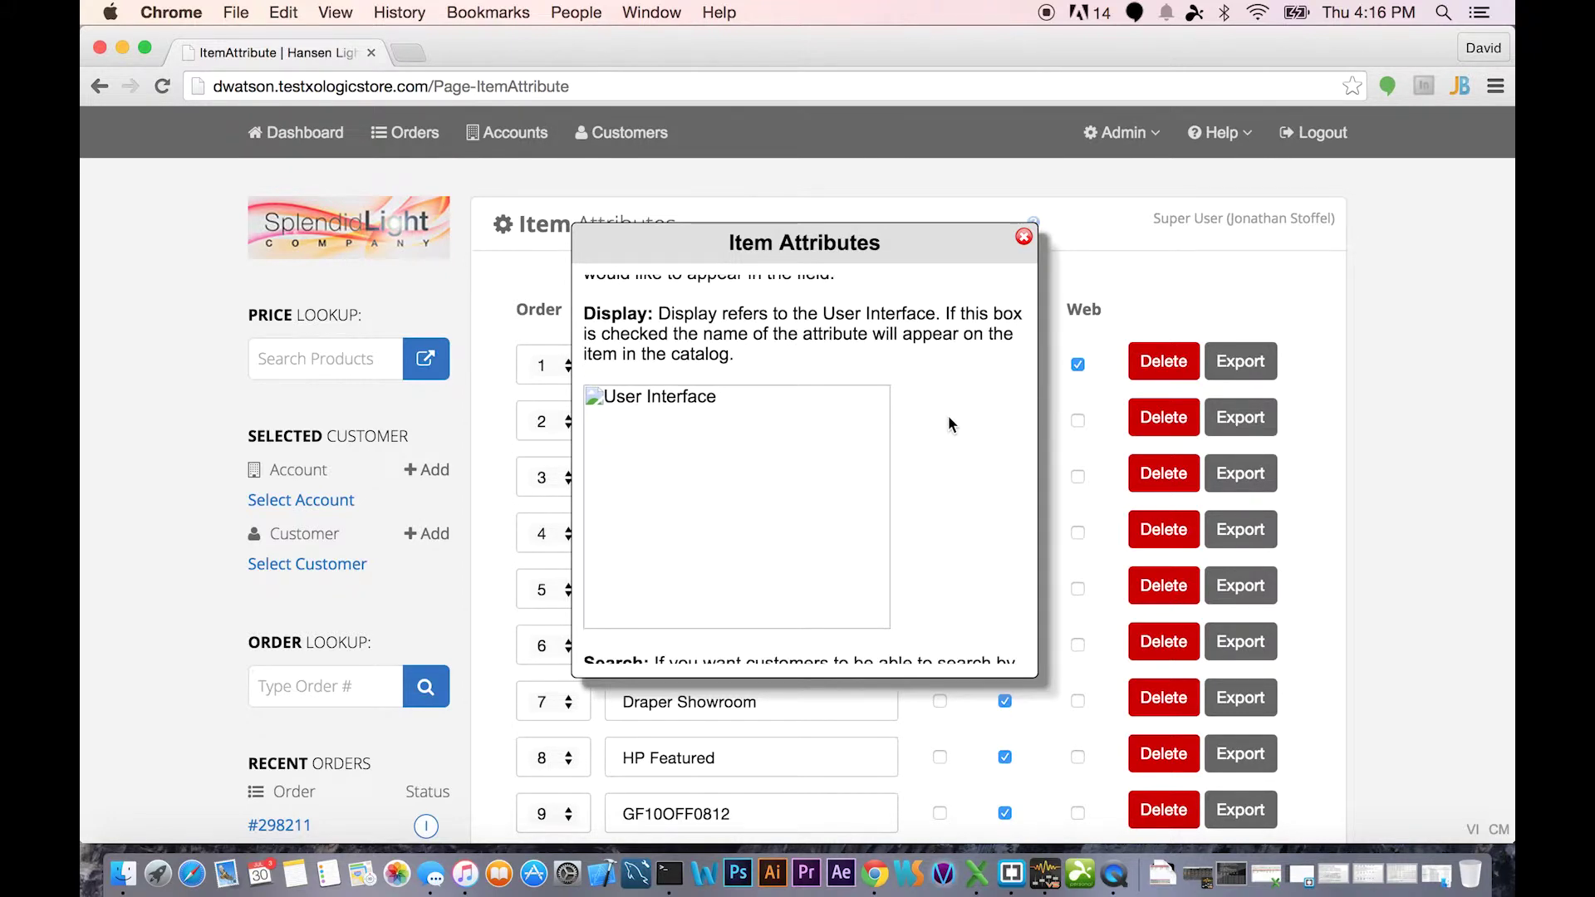
{"action": "scroll", "coordinate": [952, 424], "scroll_direction": "down", "scroll_amount": 10}
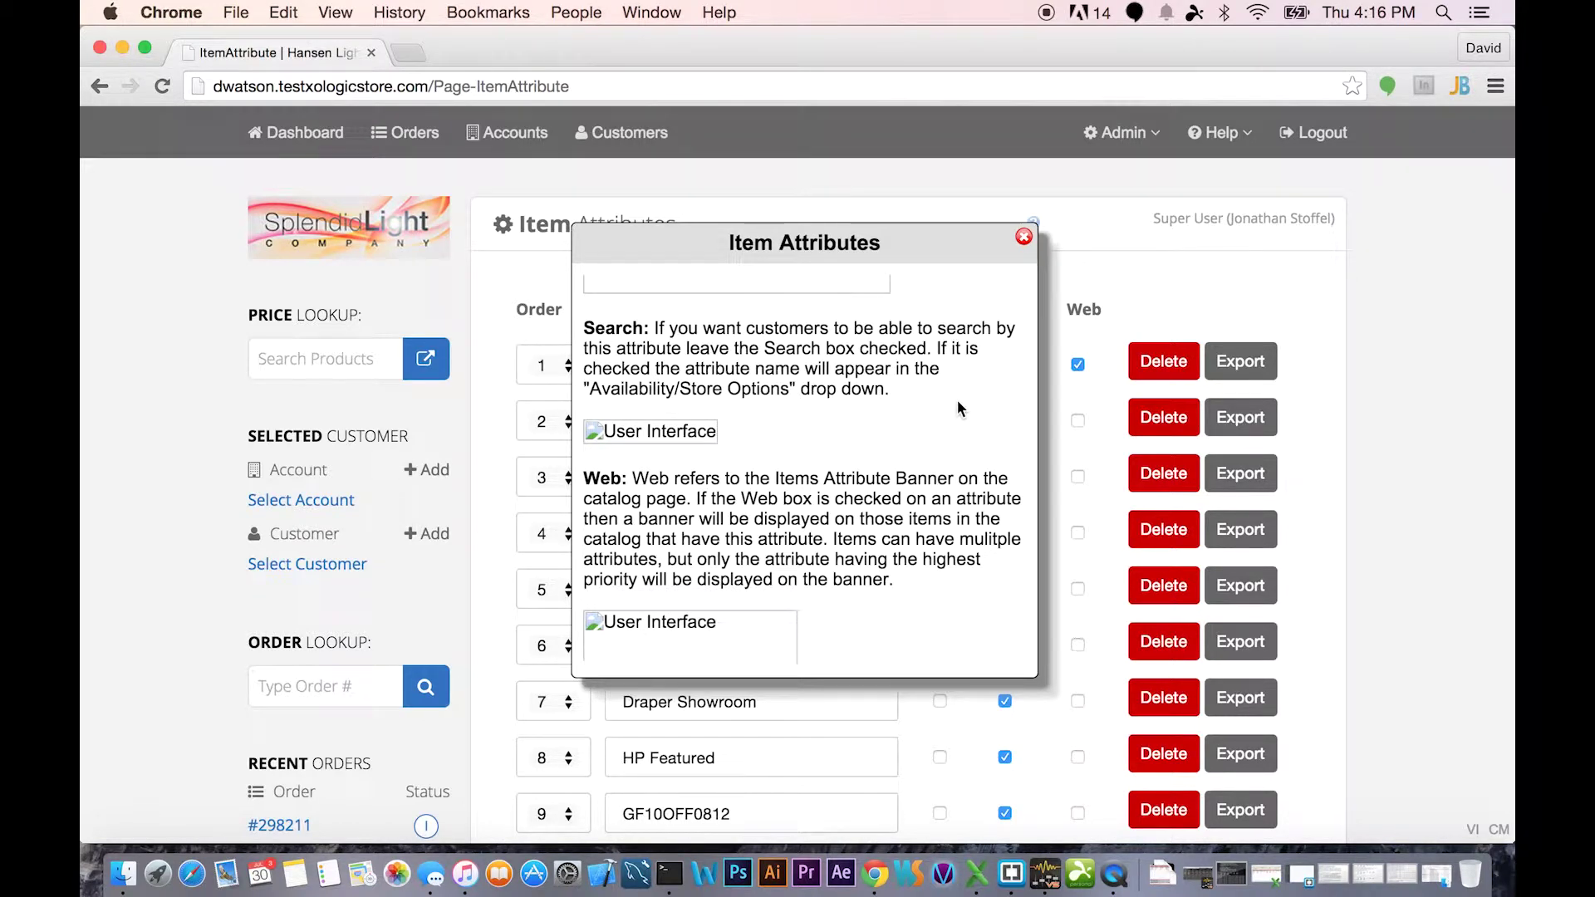
{"action": "scroll", "coordinate": [957, 409], "scroll_direction": "down", "scroll_amount": 3}
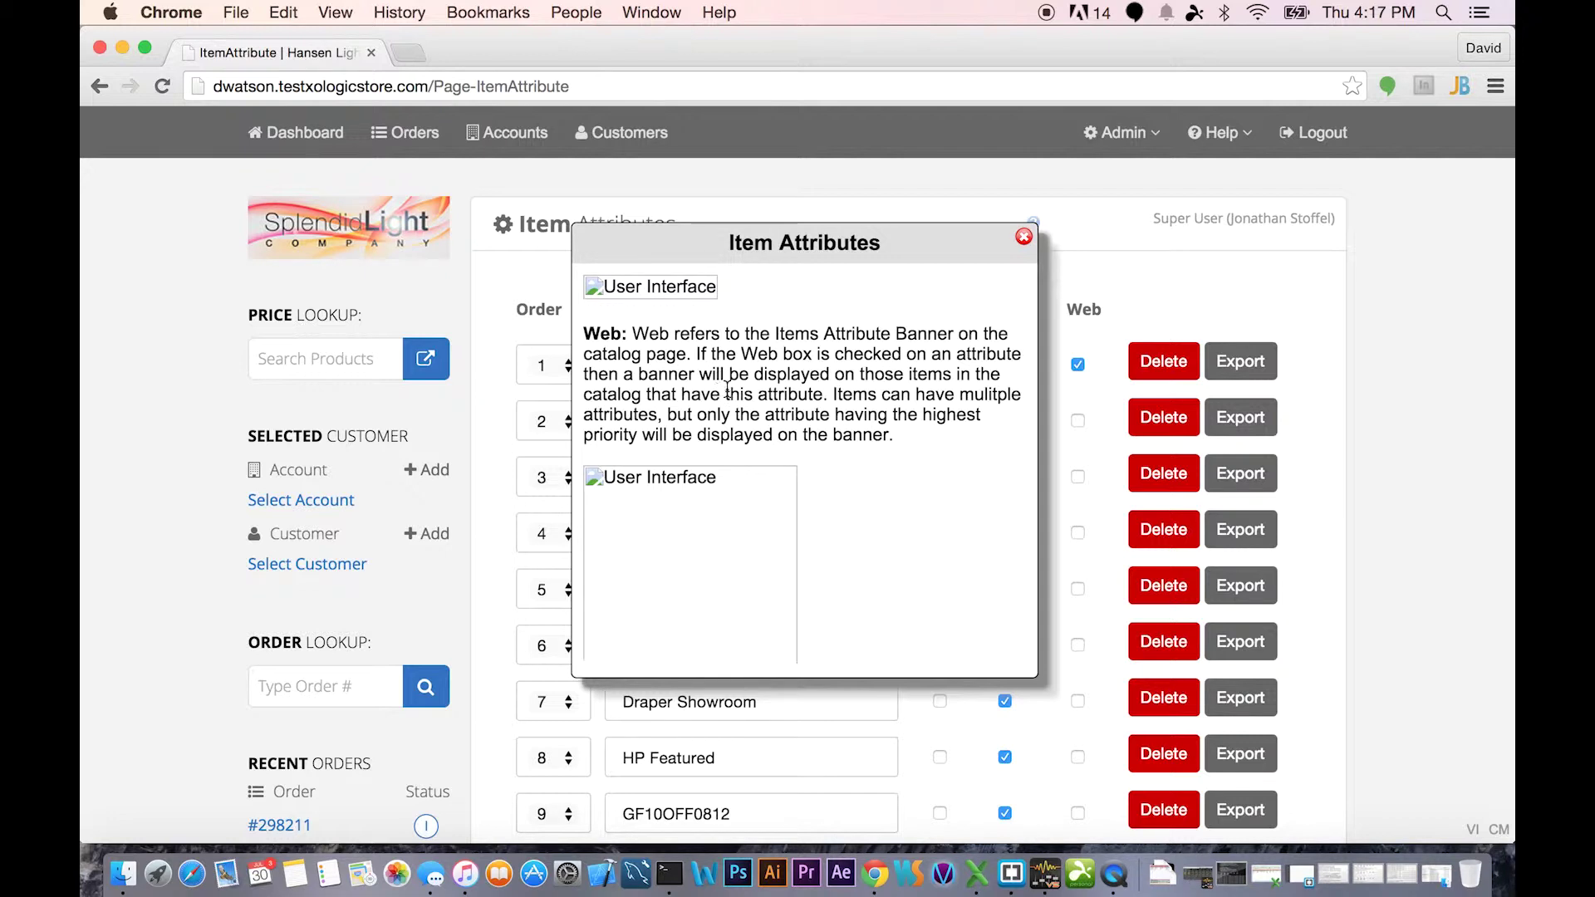
{"action": "left_click", "coordinate": [1024, 239]}
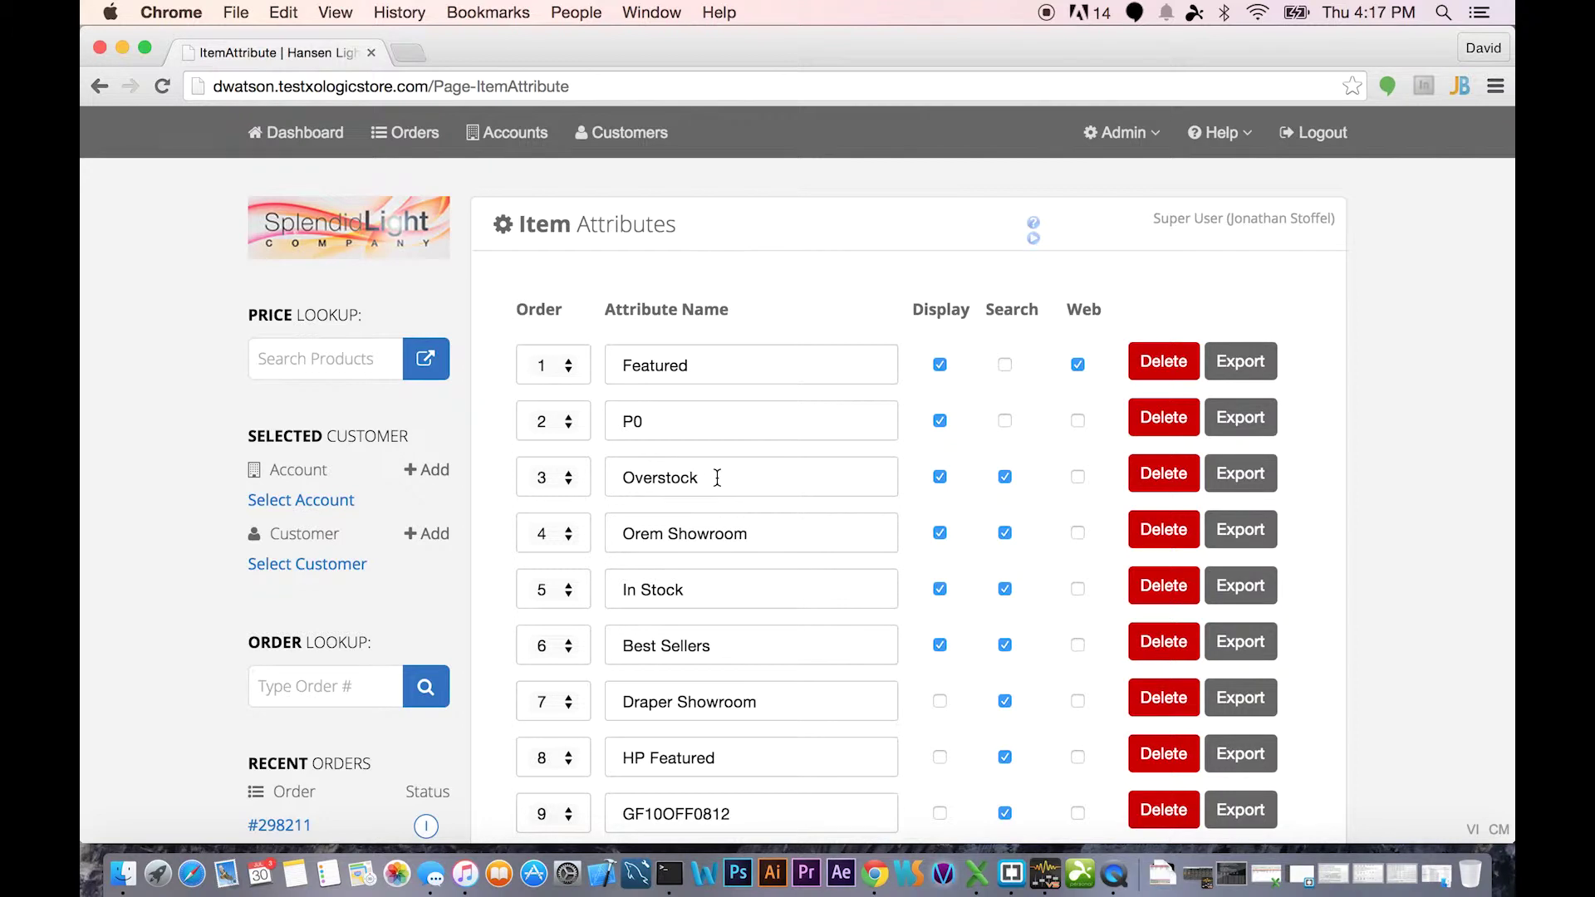
Enable Search for the Featured attribute and save the item attributes.
{"action": "left_click", "coordinate": [1006, 366]}
{"action": "scroll", "coordinate": [1378, 335], "scroll_direction": "down", "scroll_amount": 10}
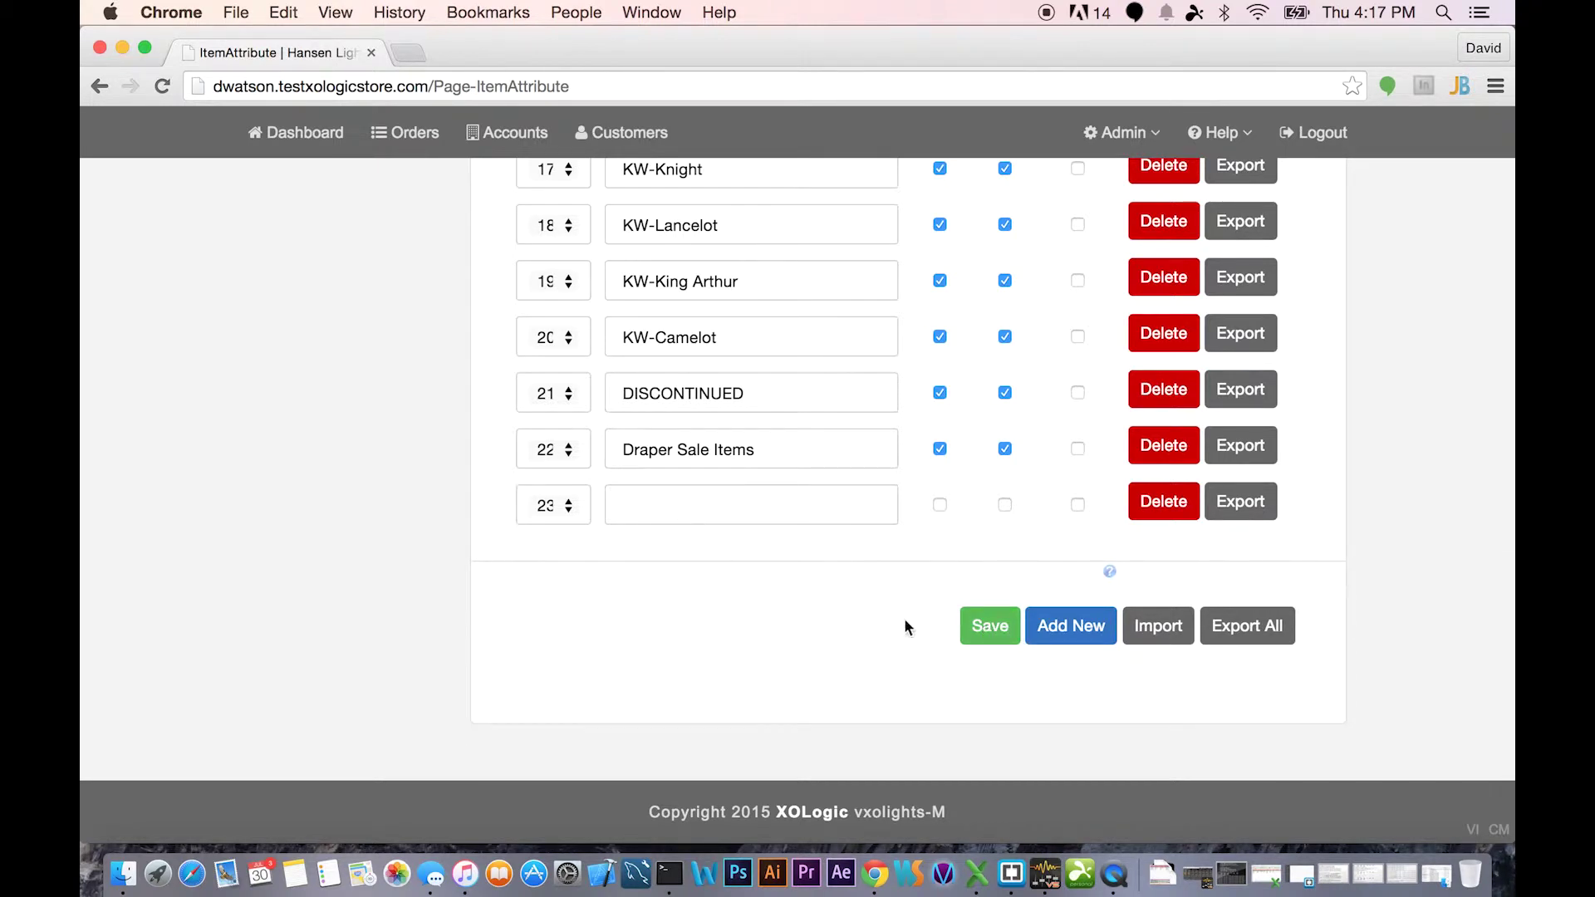
{"action": "left_click", "coordinate": [1019, 636]}
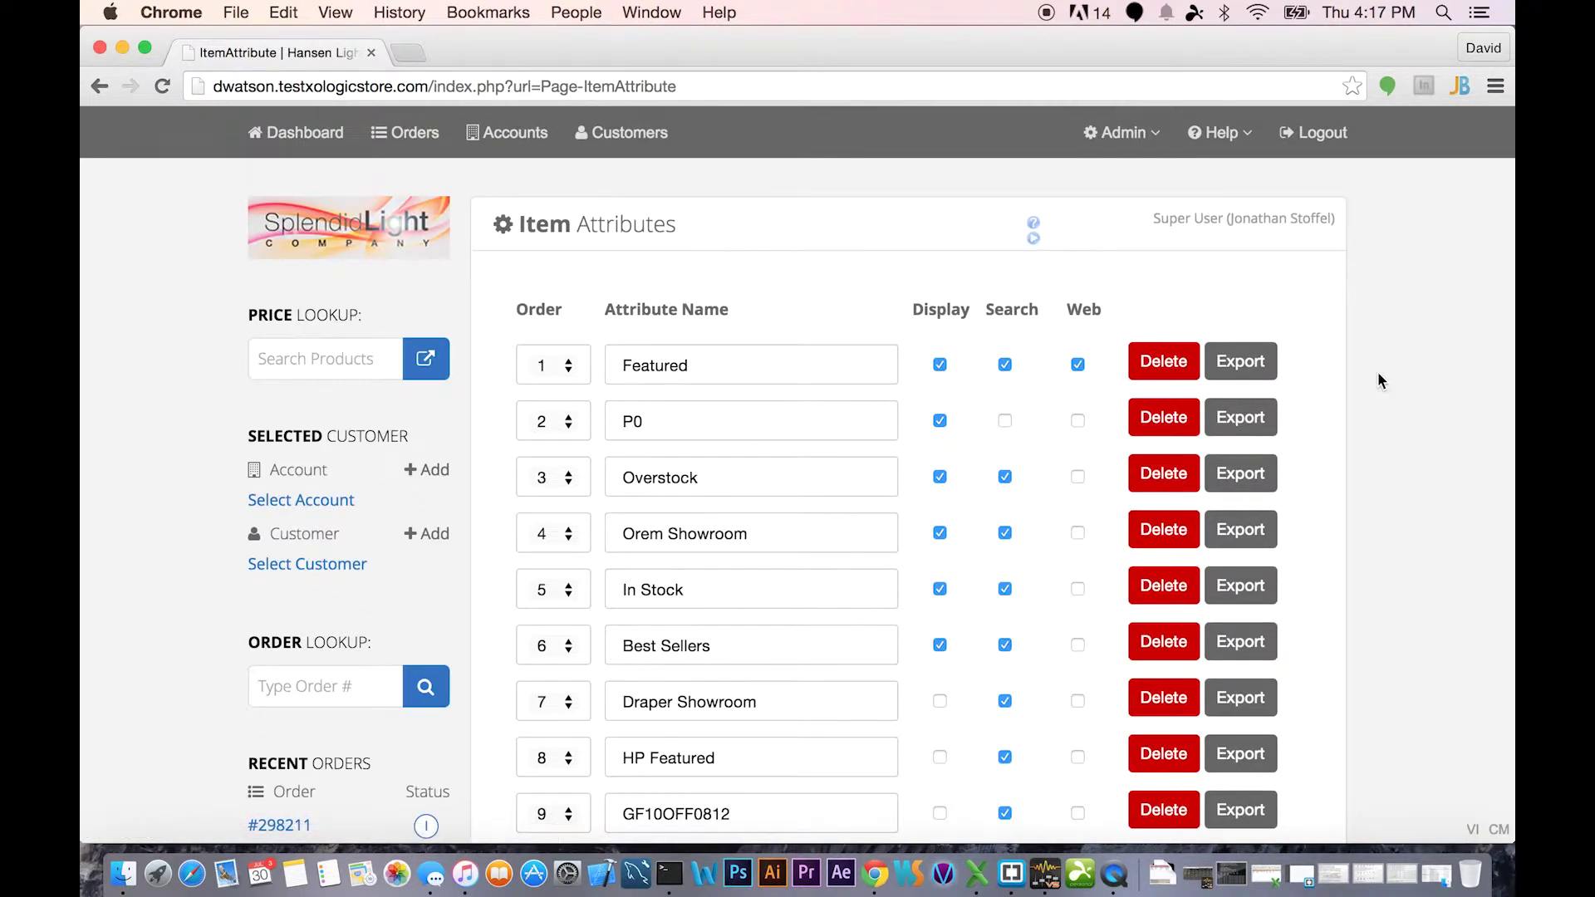
Review the saved list of item attributes with their order, display, search and web settings.
{"action": "scroll", "coordinate": [1380, 381], "scroll_direction": "down", "scroll_amount": 15}
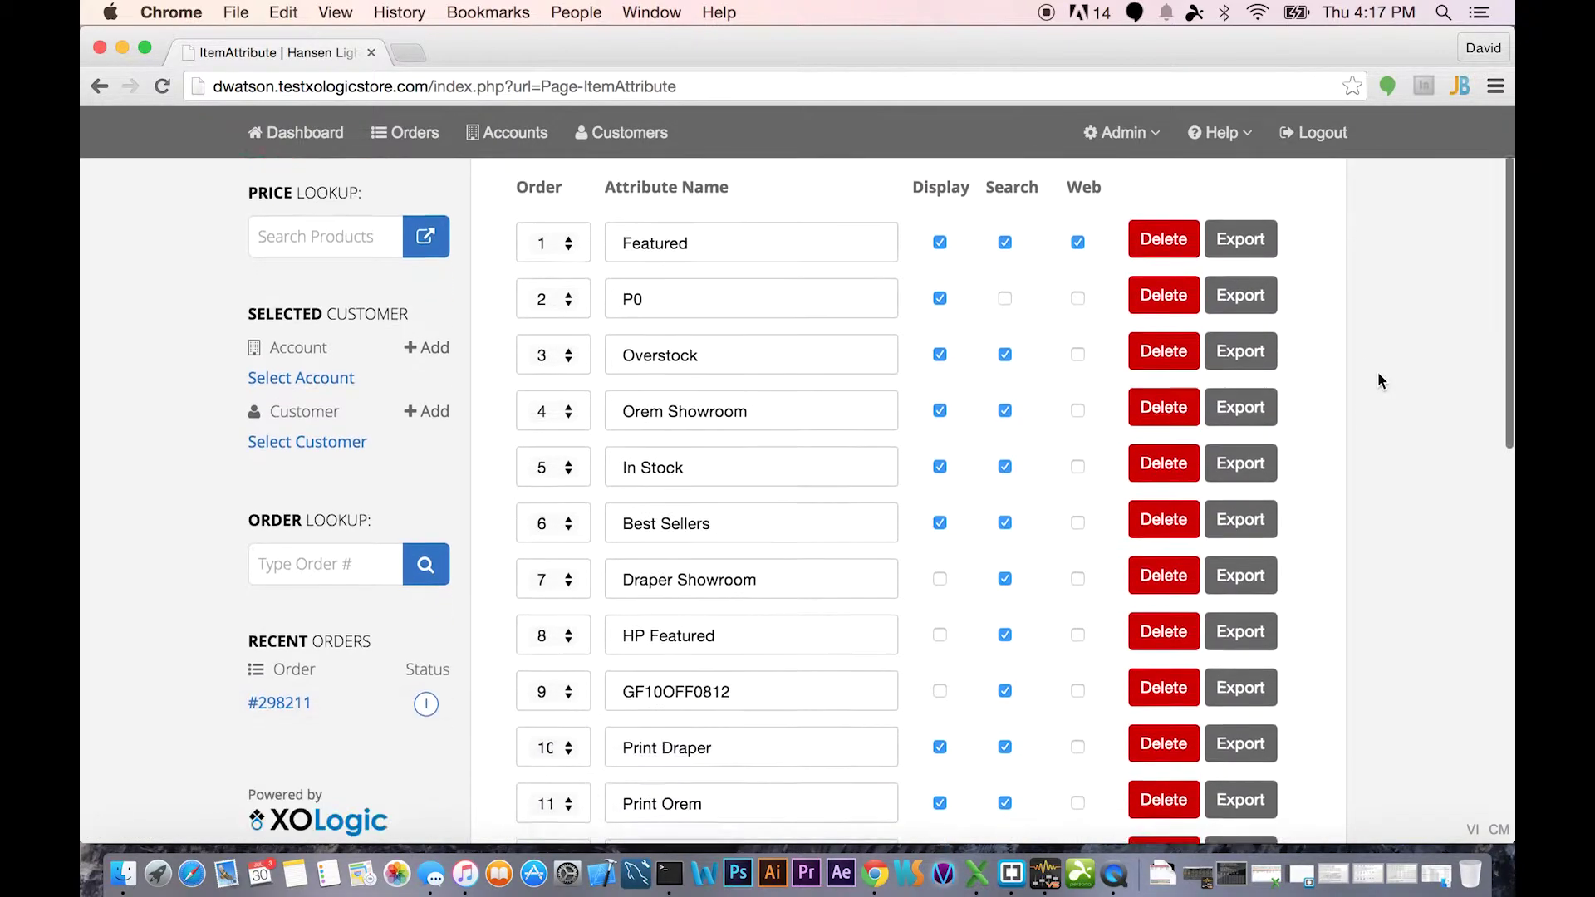
{"action": "scroll", "coordinate": [1377, 381], "scroll_direction": "up", "scroll_amount": 15}
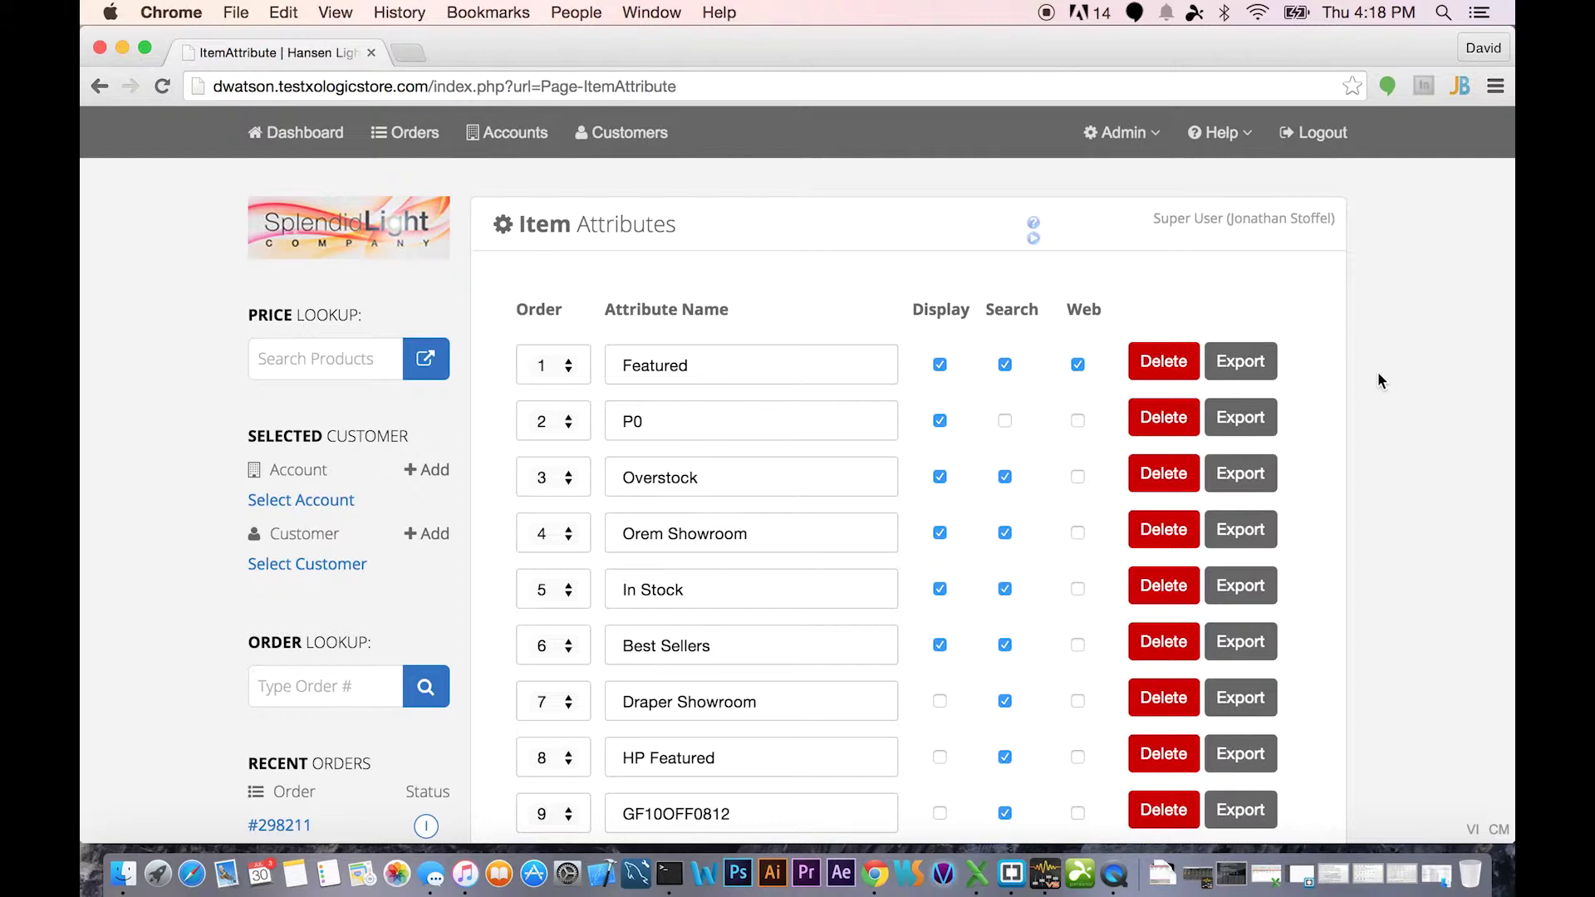
{"action": "scroll", "coordinate": [1378, 375], "scroll_direction": "down", "scroll_amount": 3}
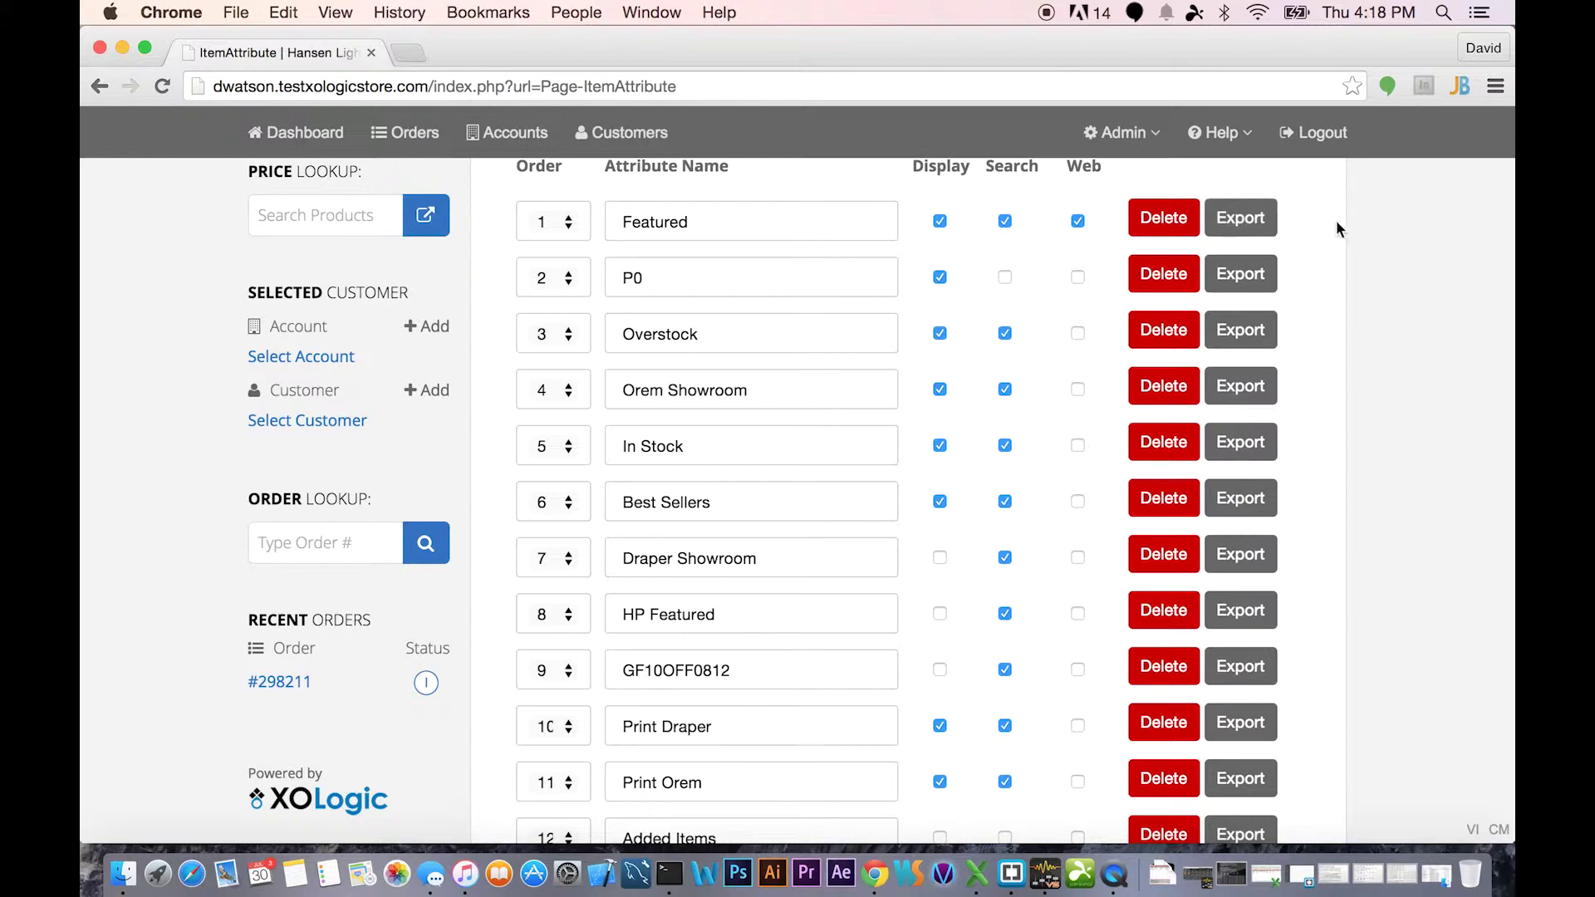
{"action": "scroll", "coordinate": [1306, 220], "scroll_direction": "up", "scroll_amount": 2}
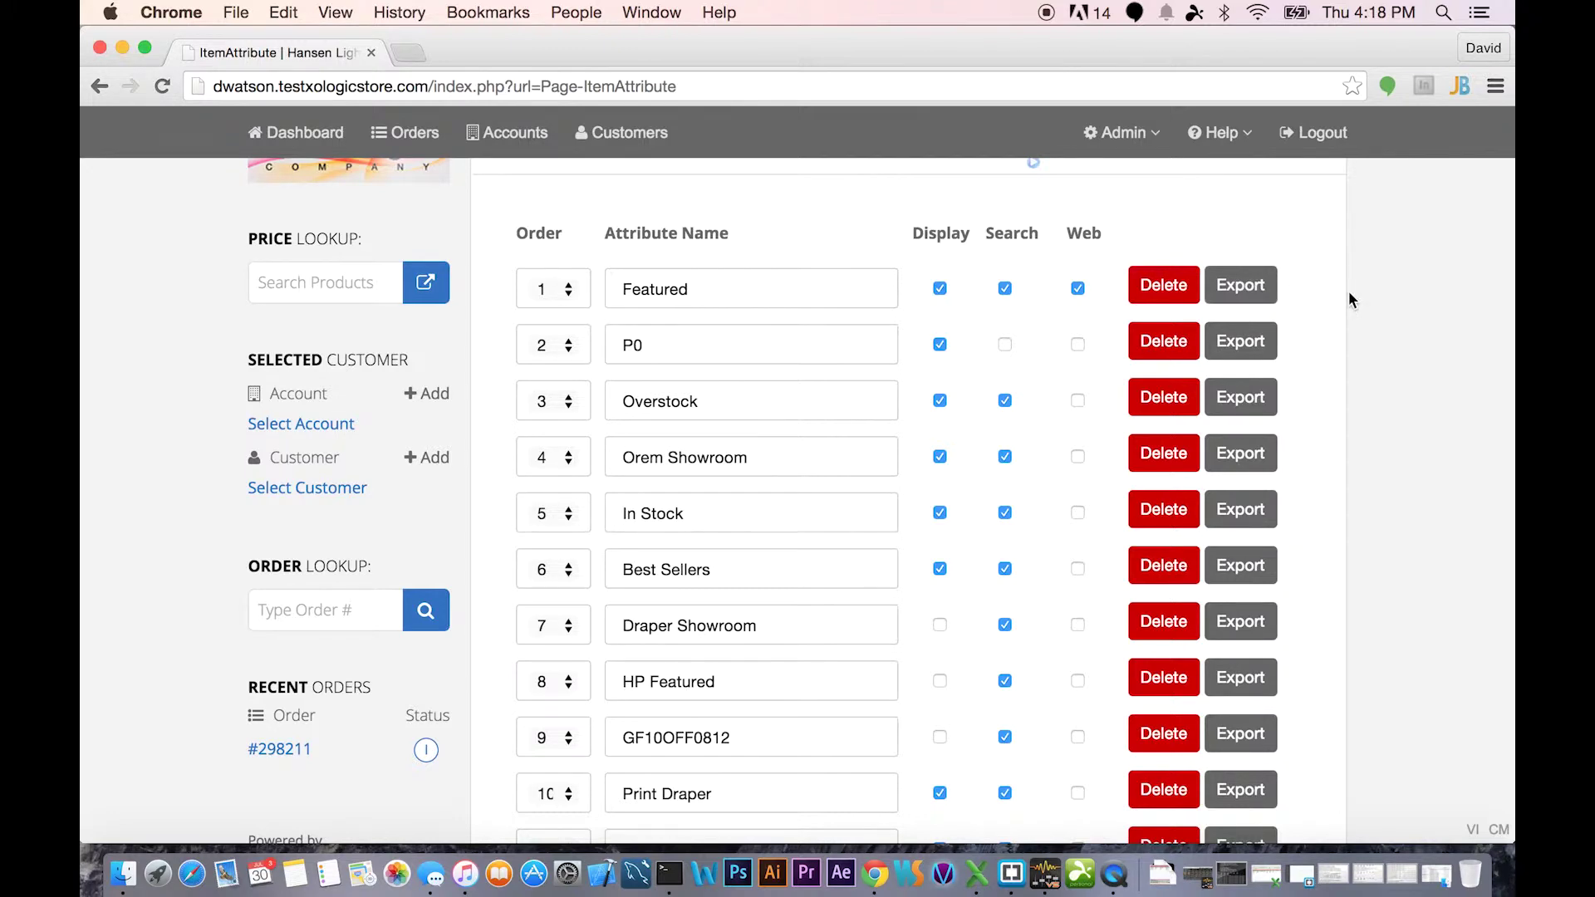
{"action": "scroll", "coordinate": [1349, 335], "scroll_direction": "up", "scroll_amount": 2}
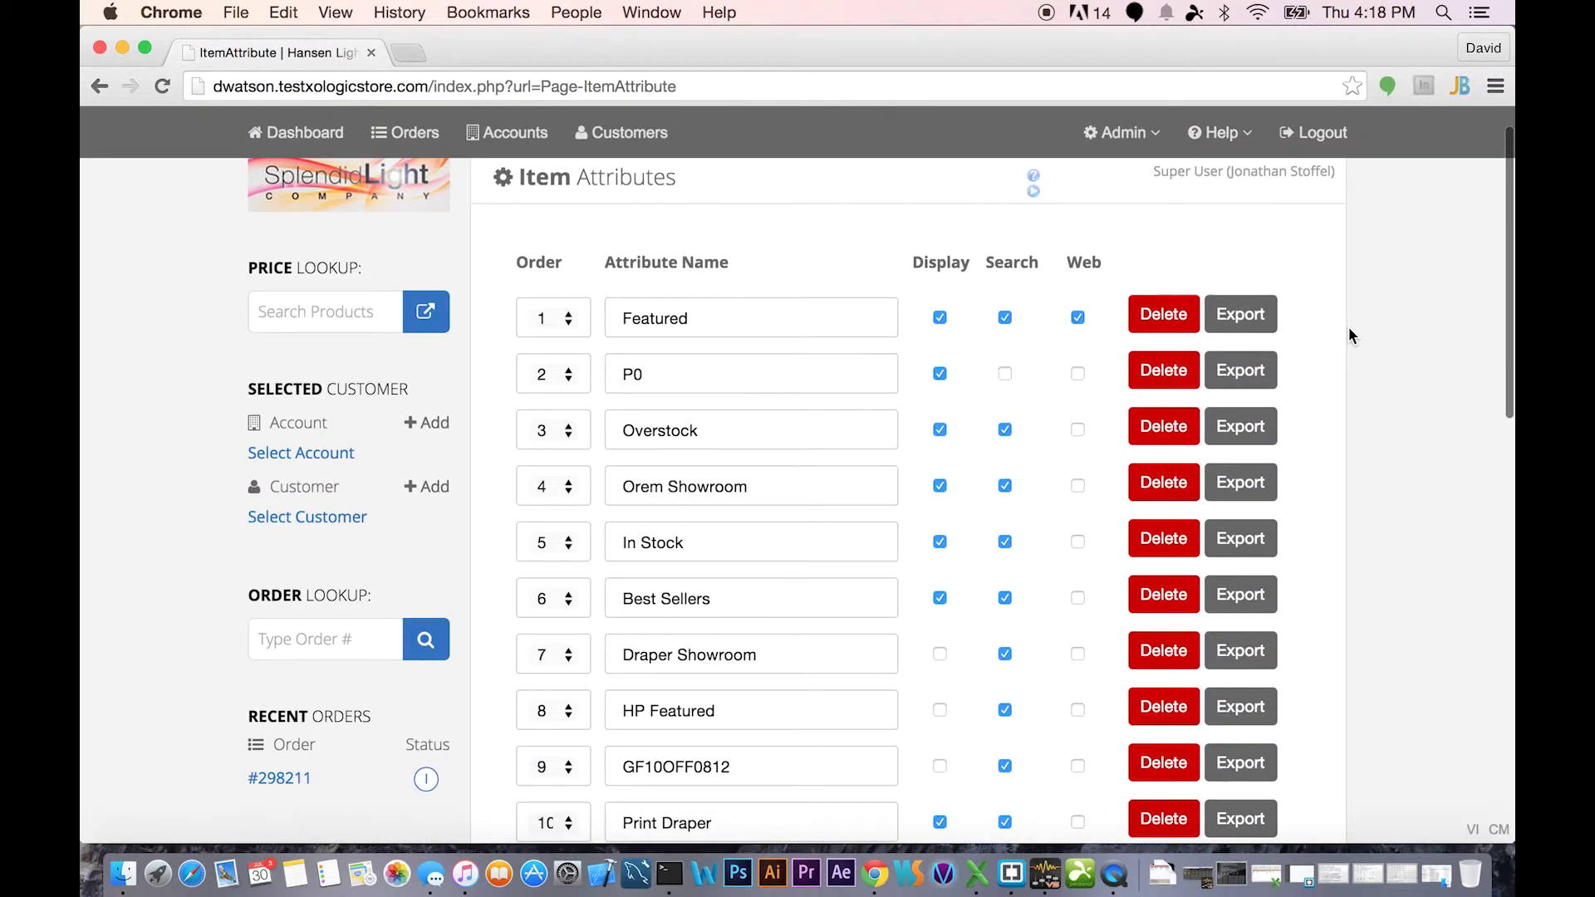
{"action": "scroll", "coordinate": [1350, 334], "scroll_direction": "down", "scroll_amount": 2}
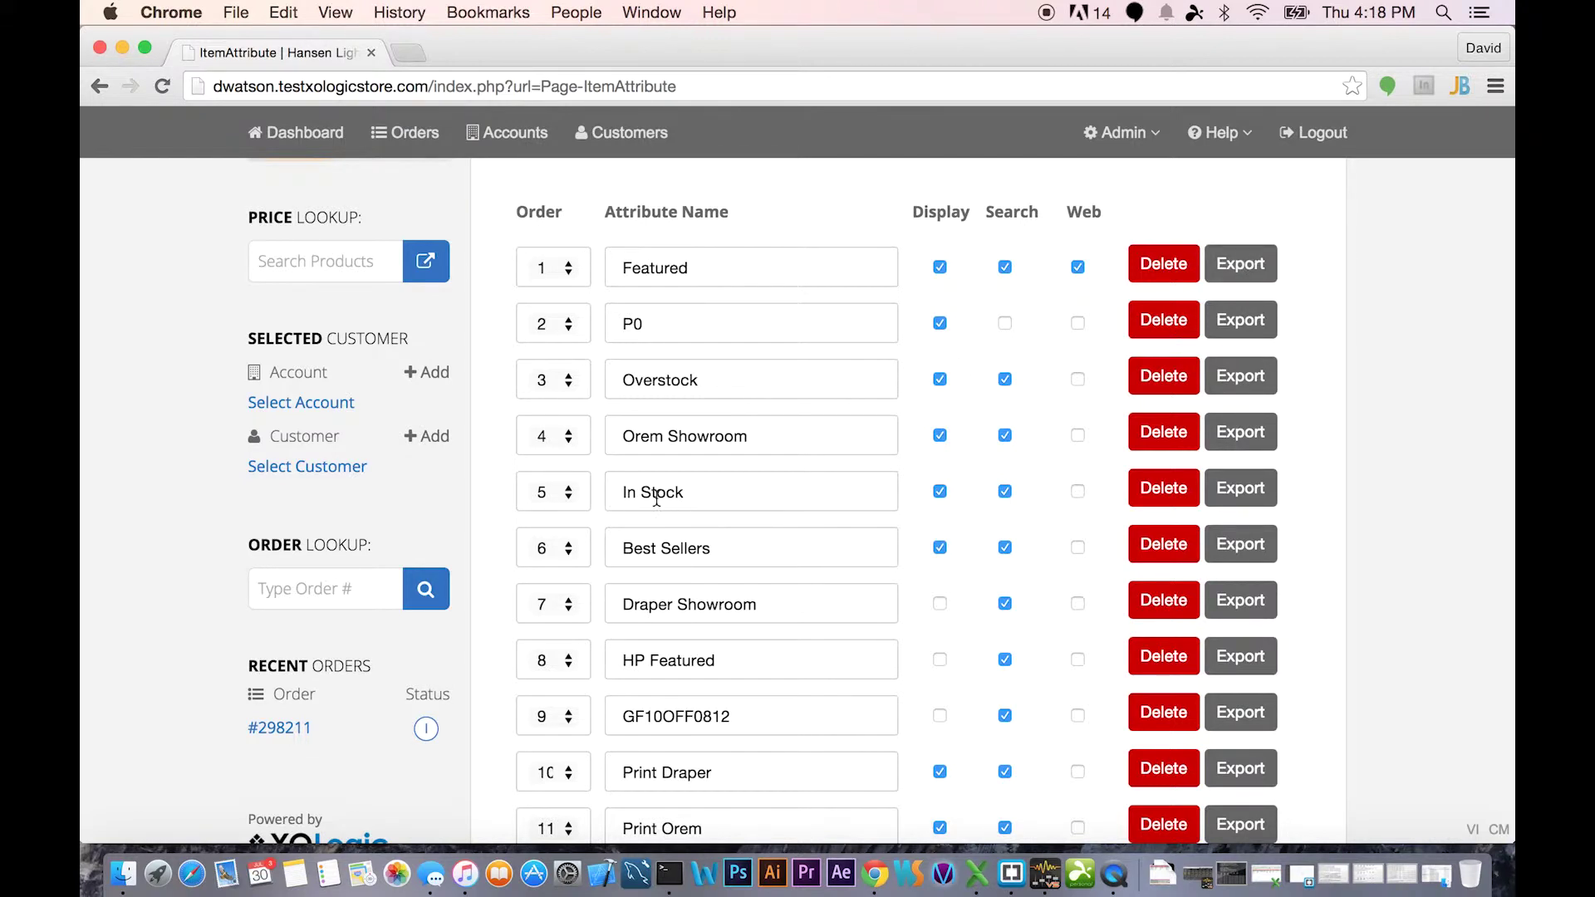
Read the Import Guidelines for item attributes on the required columns and relate the attribute column to the Draper Sale Items name.
{"action": "scroll", "coordinate": [1391, 462], "scroll_direction": "down", "scroll_amount": 15}
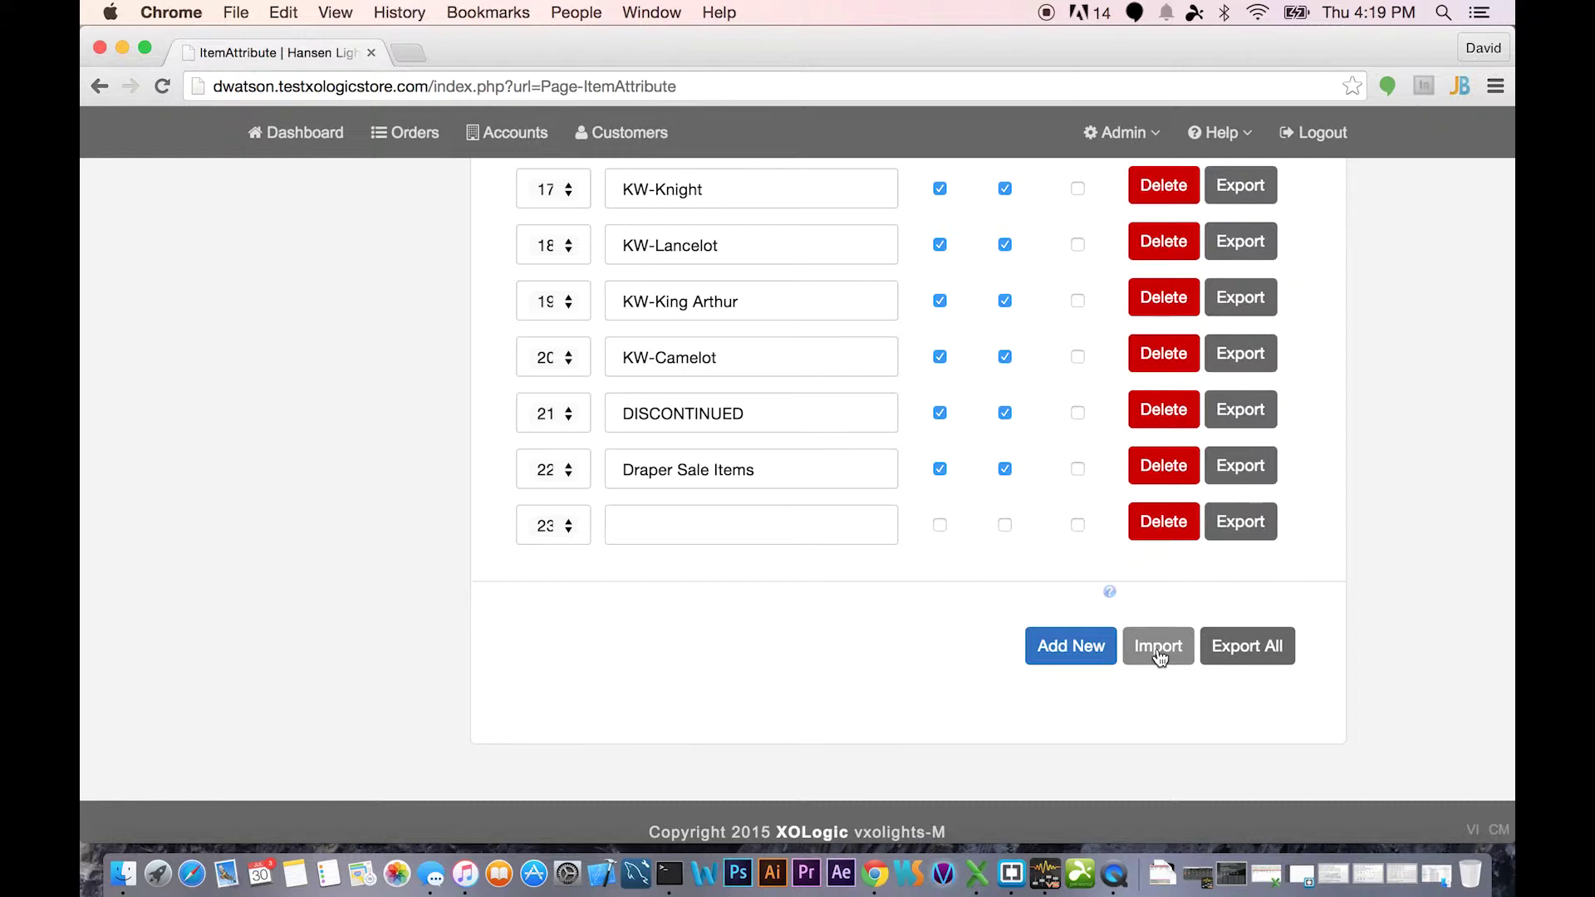
{"action": "left_click", "coordinate": [1158, 648]}
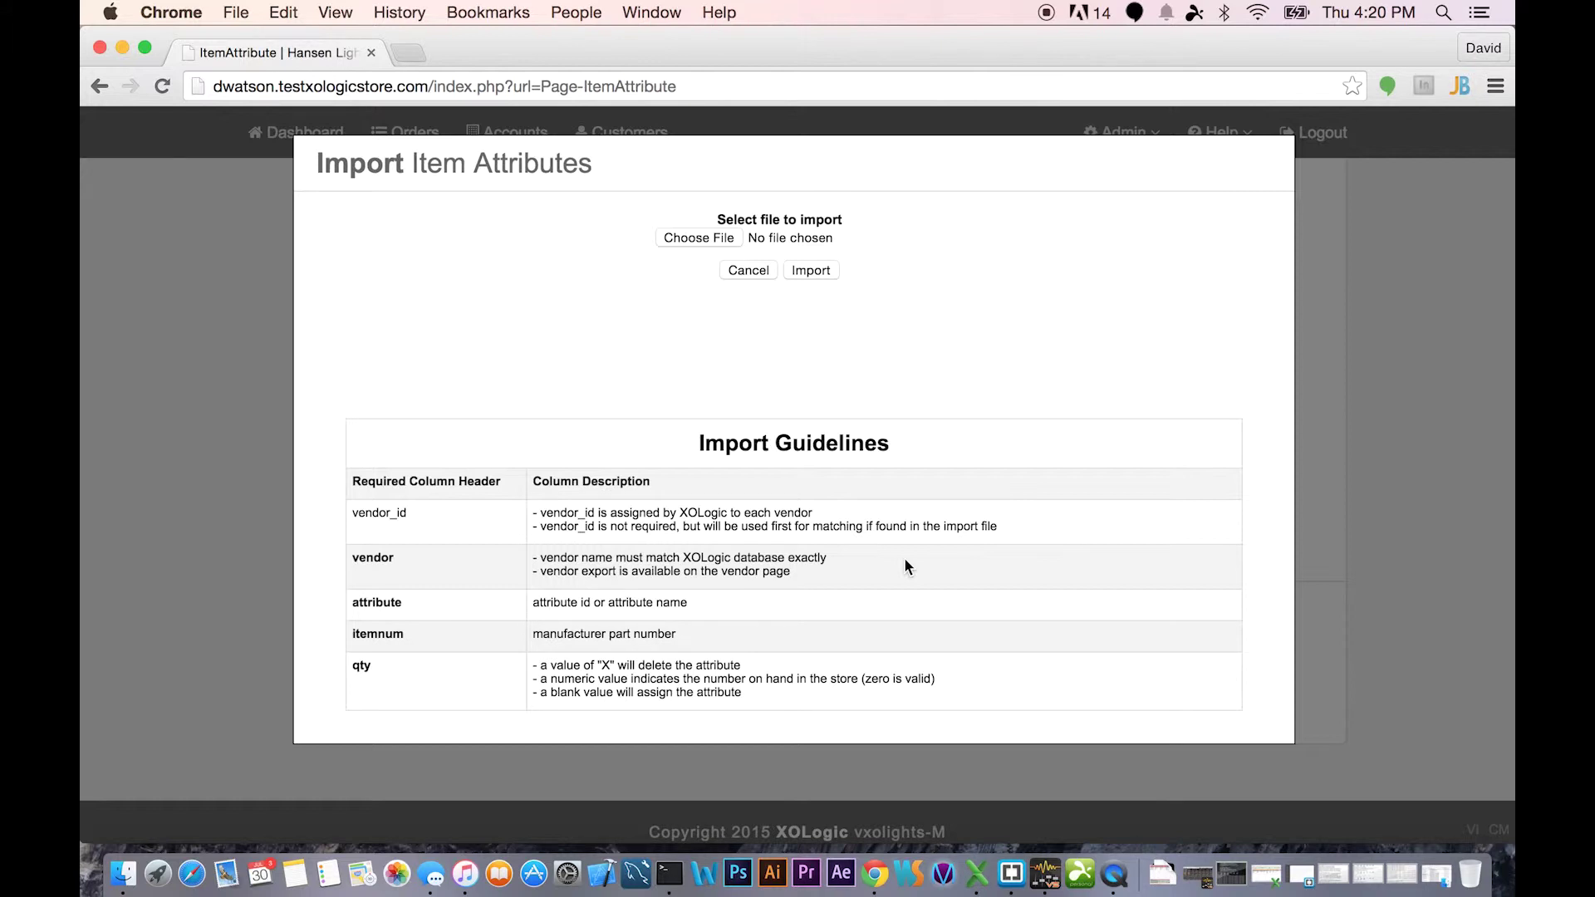
{"action": "left_click", "coordinate": [1360, 438]}
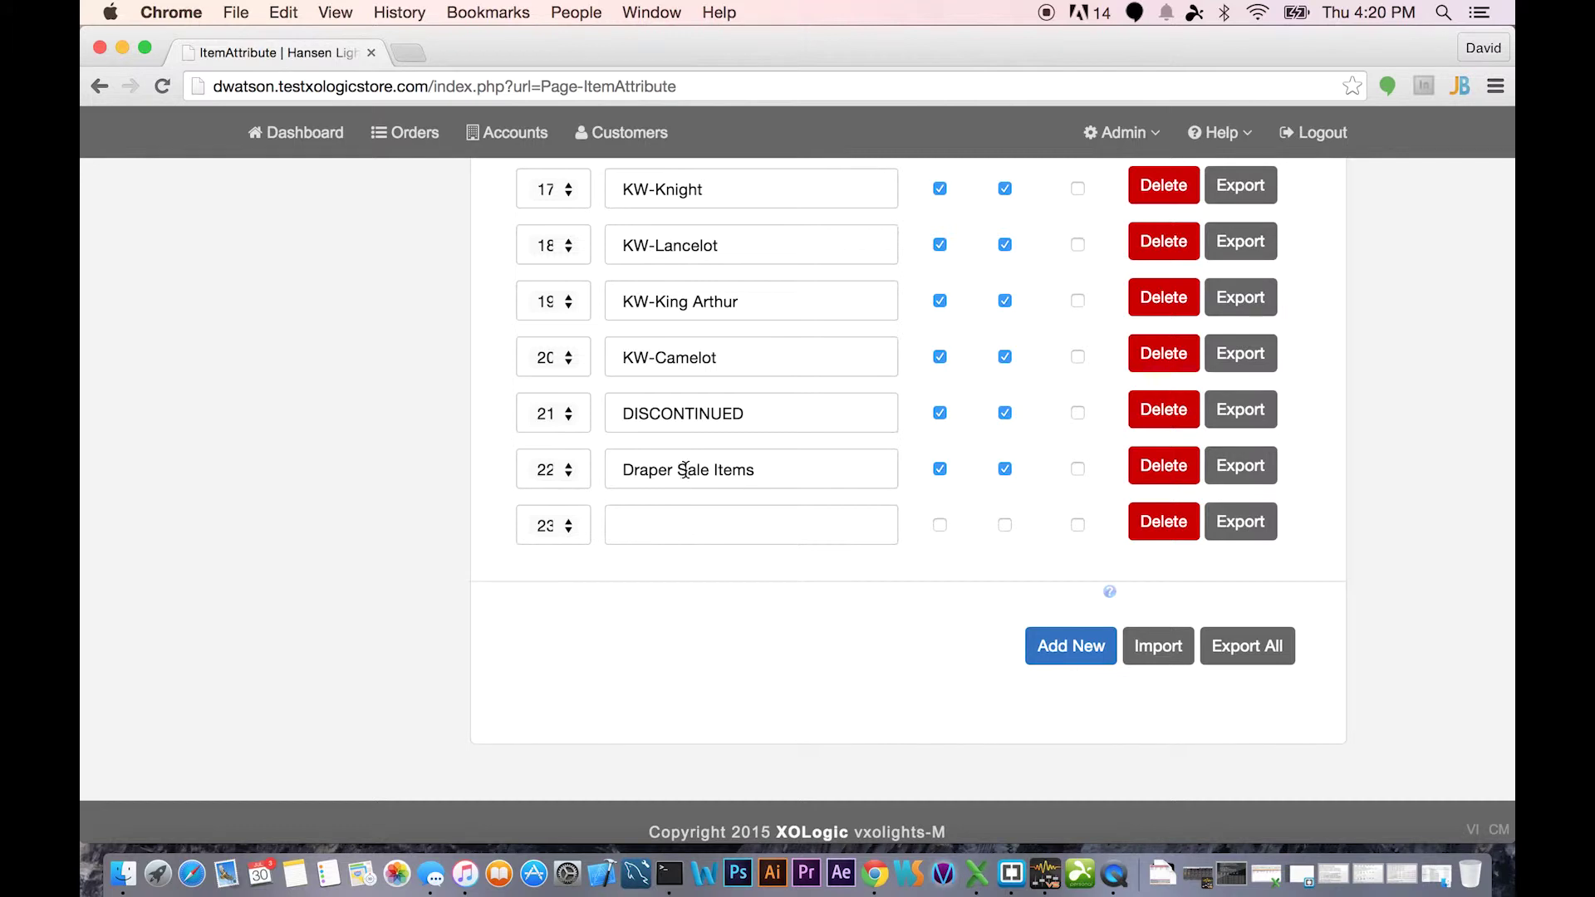
{"action": "left_click", "coordinate": [1158, 646]}
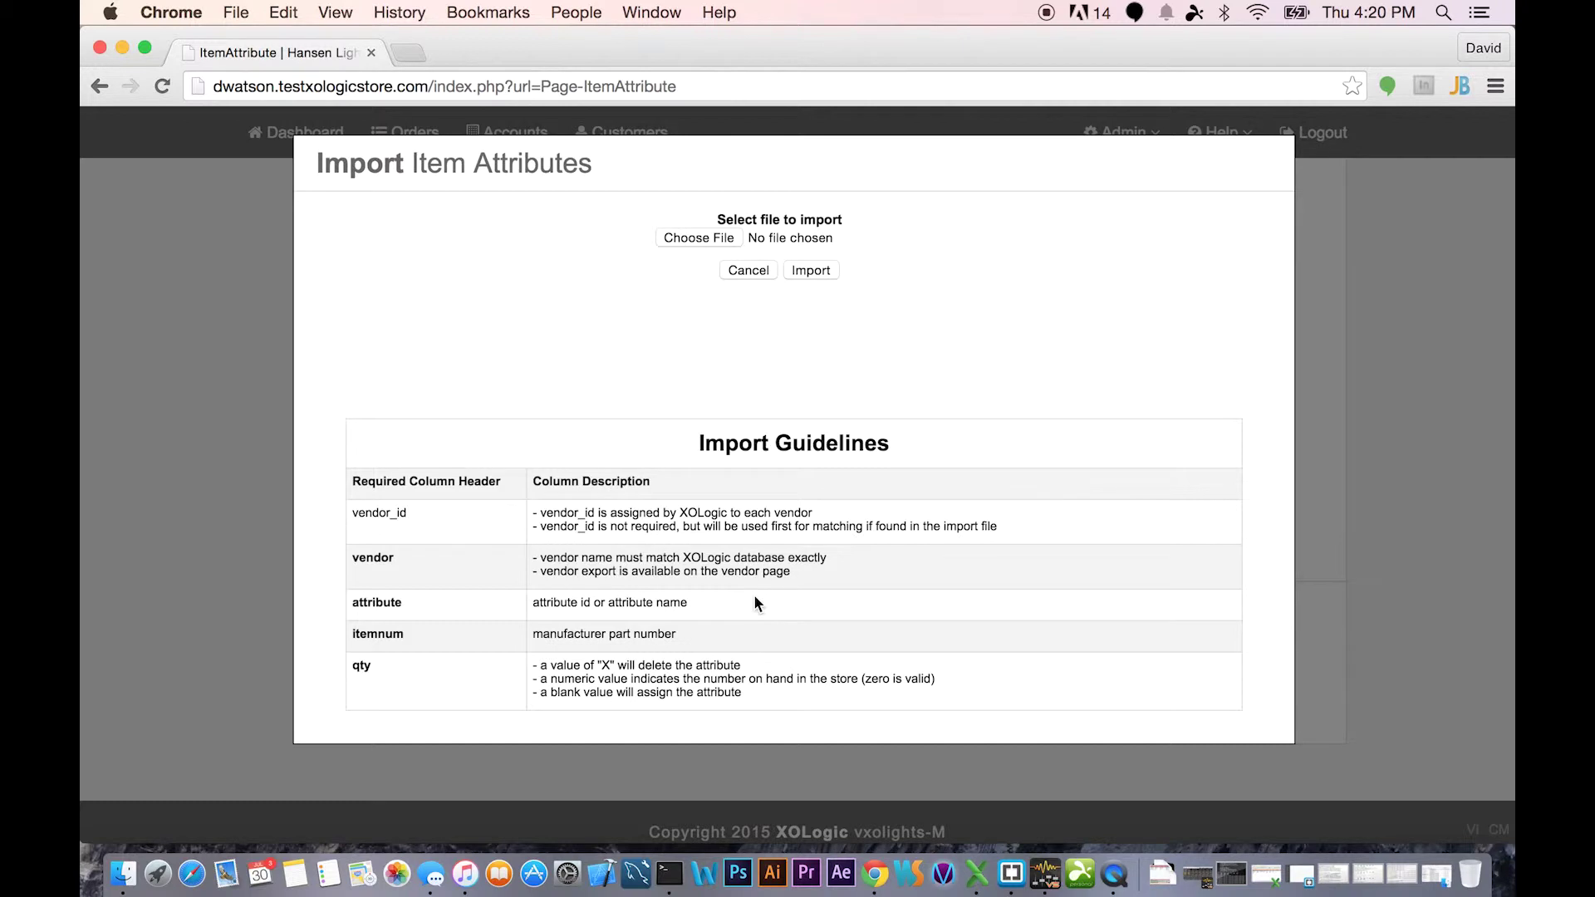
{"action": "left_click", "coordinate": [1372, 511]}
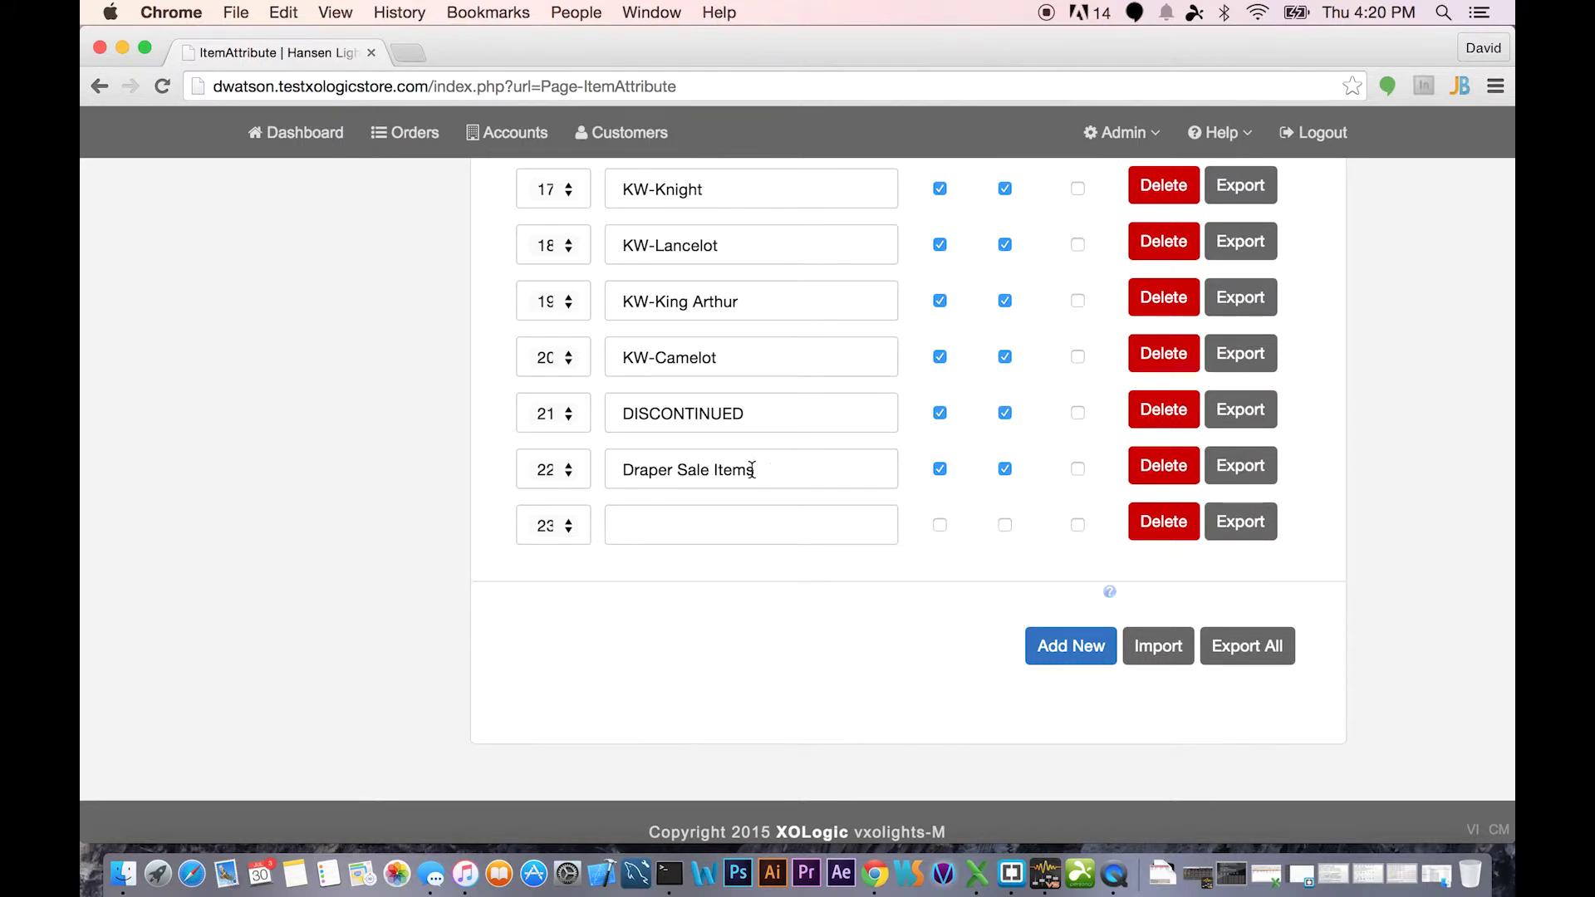
{"action": "double_click", "coordinate": [716, 468]}
{"action": "left_click", "coordinate": [694, 468]}
Browse the Desktop folder for an item attributes import file, and cancel both the file selection and the import.
{"action": "left_click", "coordinate": [1162, 646]}
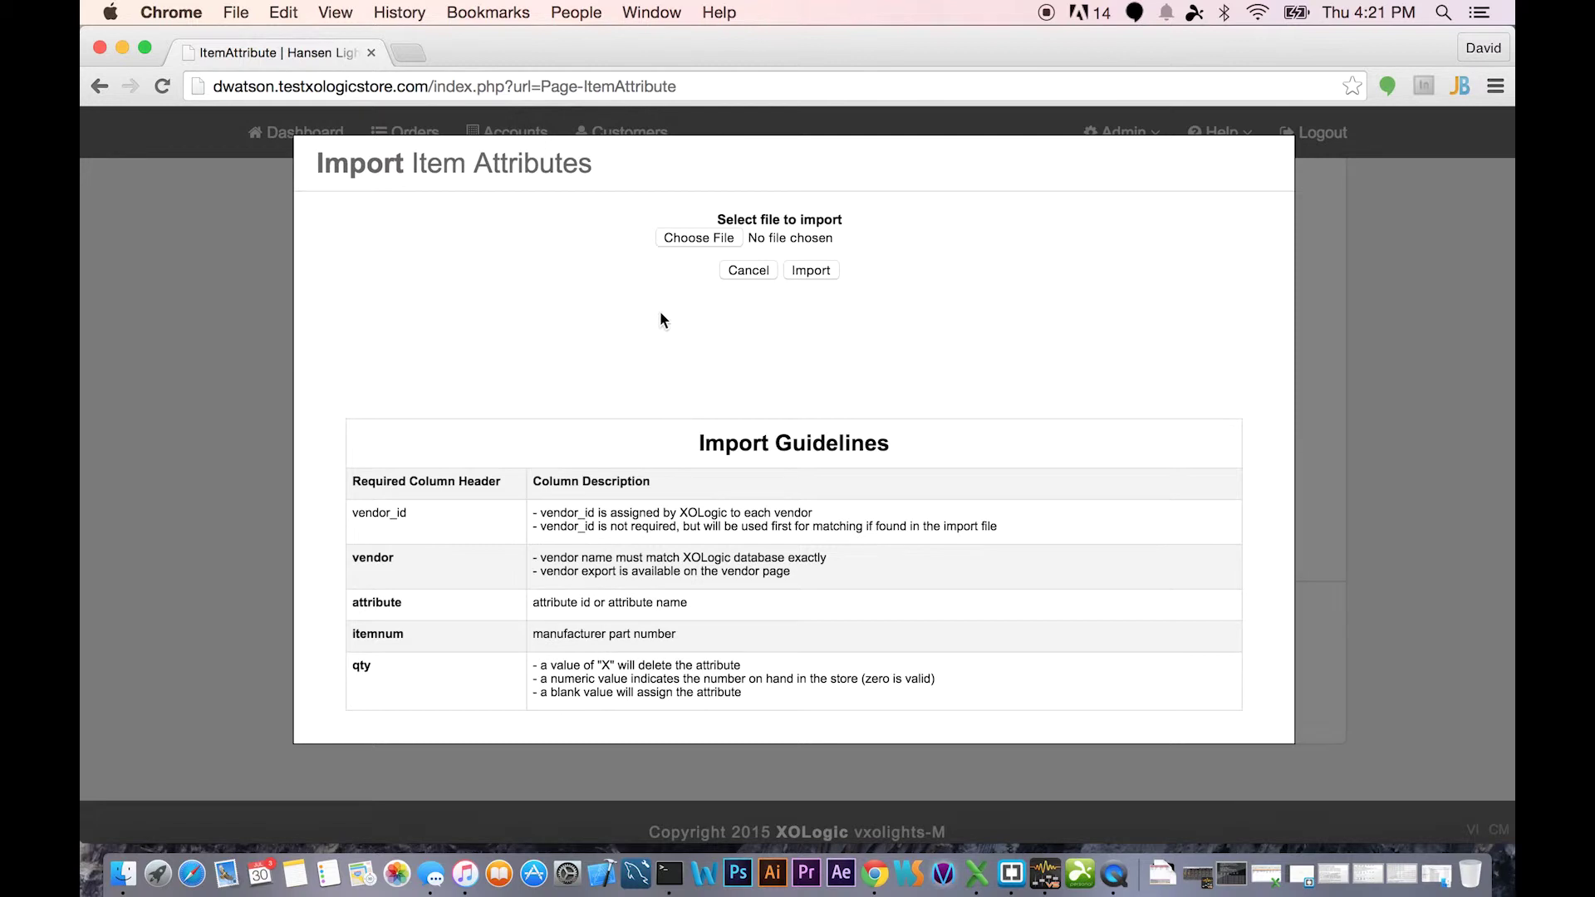
{"action": "left_click", "coordinate": [685, 238]}
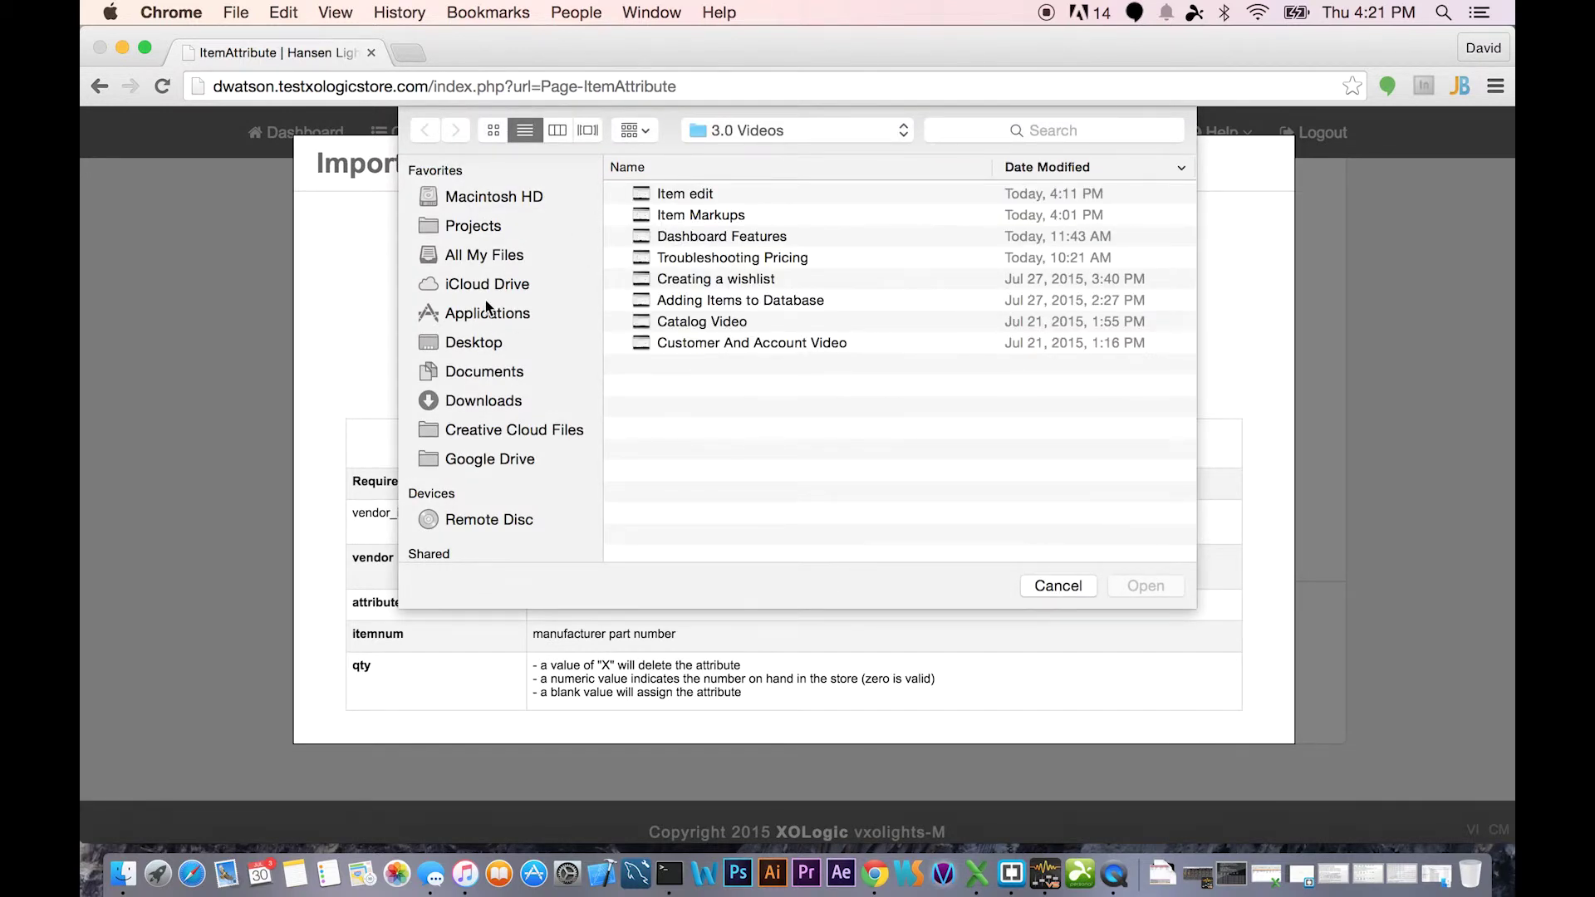
{"action": "left_click", "coordinate": [488, 345]}
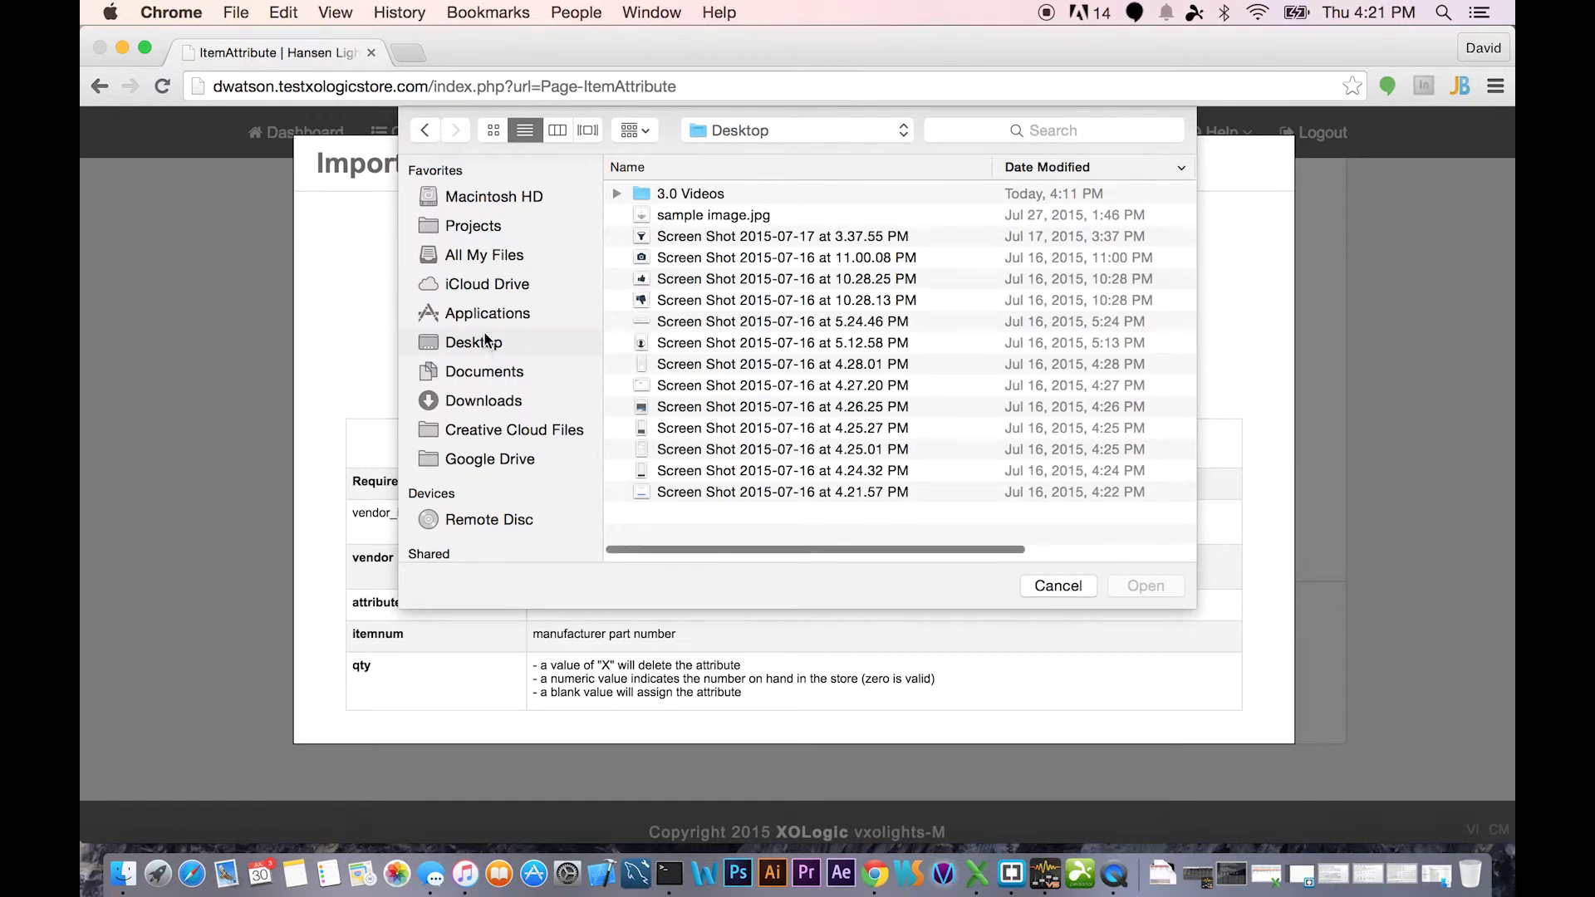
{"action": "left_click", "coordinate": [1060, 586]}
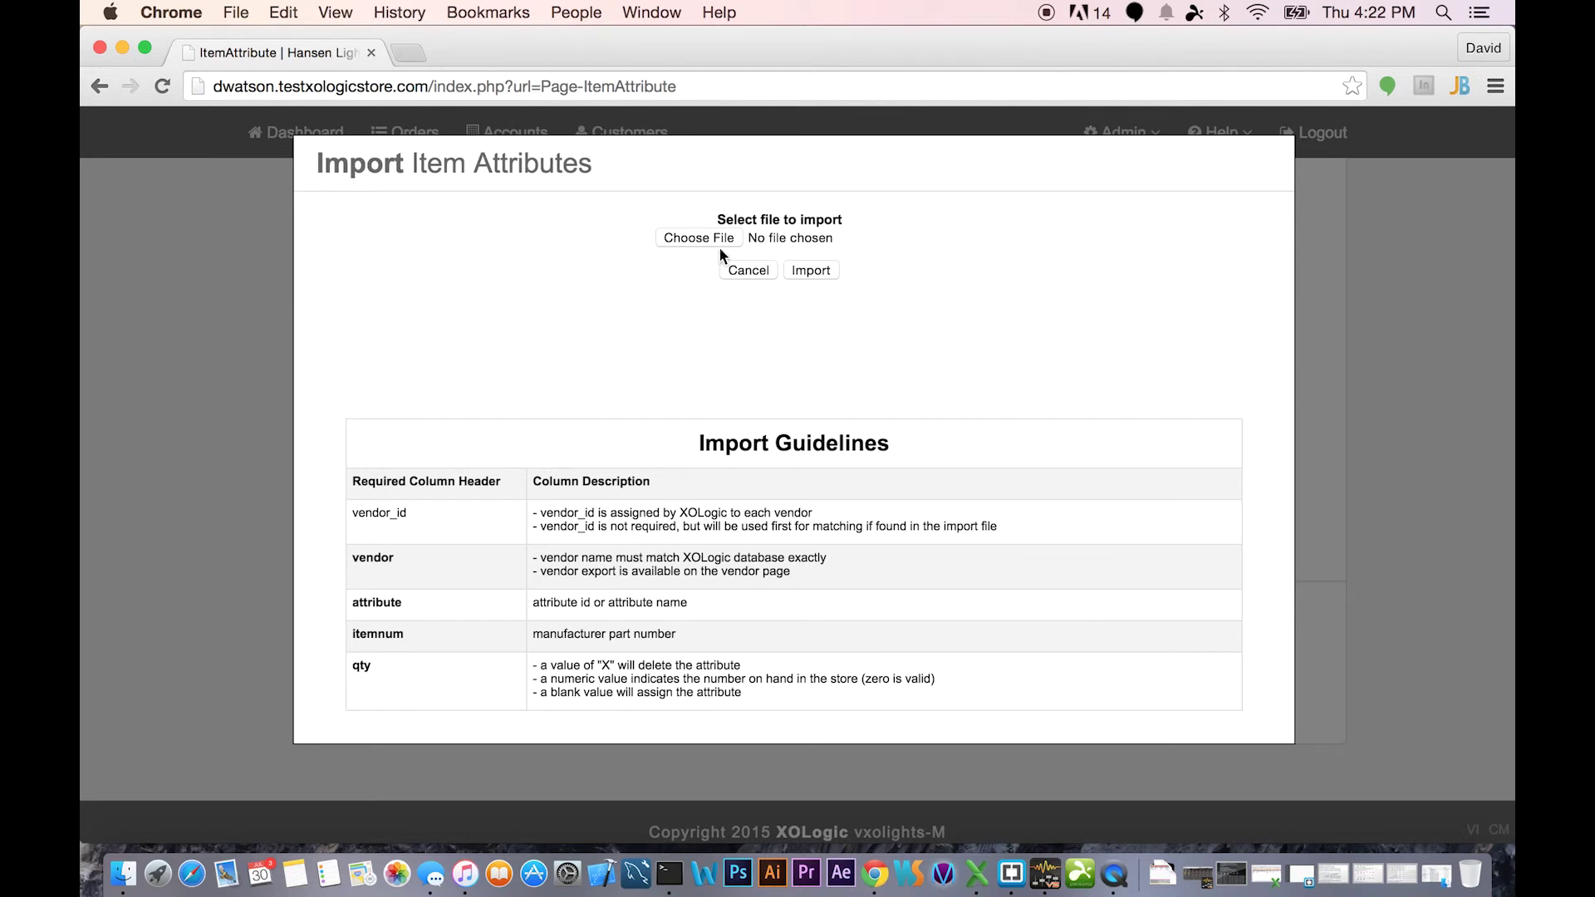
{"action": "left_click", "coordinate": [743, 269]}
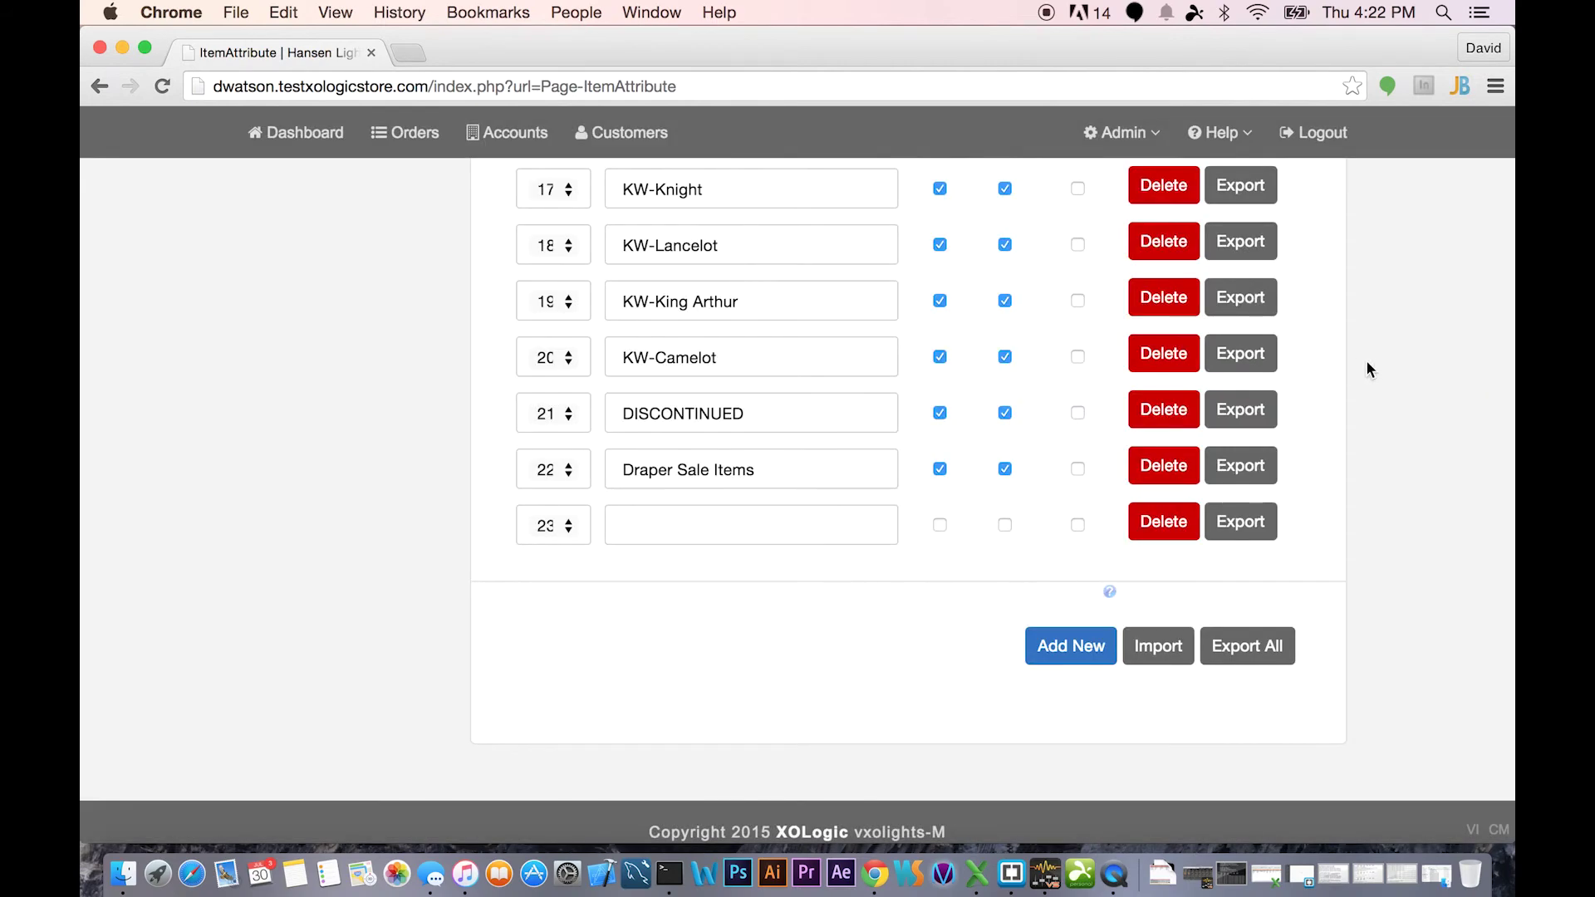
{"action": "scroll", "coordinate": [1435, 363], "scroll_direction": "up", "scroll_amount": 10}
{"action": "scroll", "coordinate": [1435, 370], "scroll_direction": "up", "scroll_amount": 4}
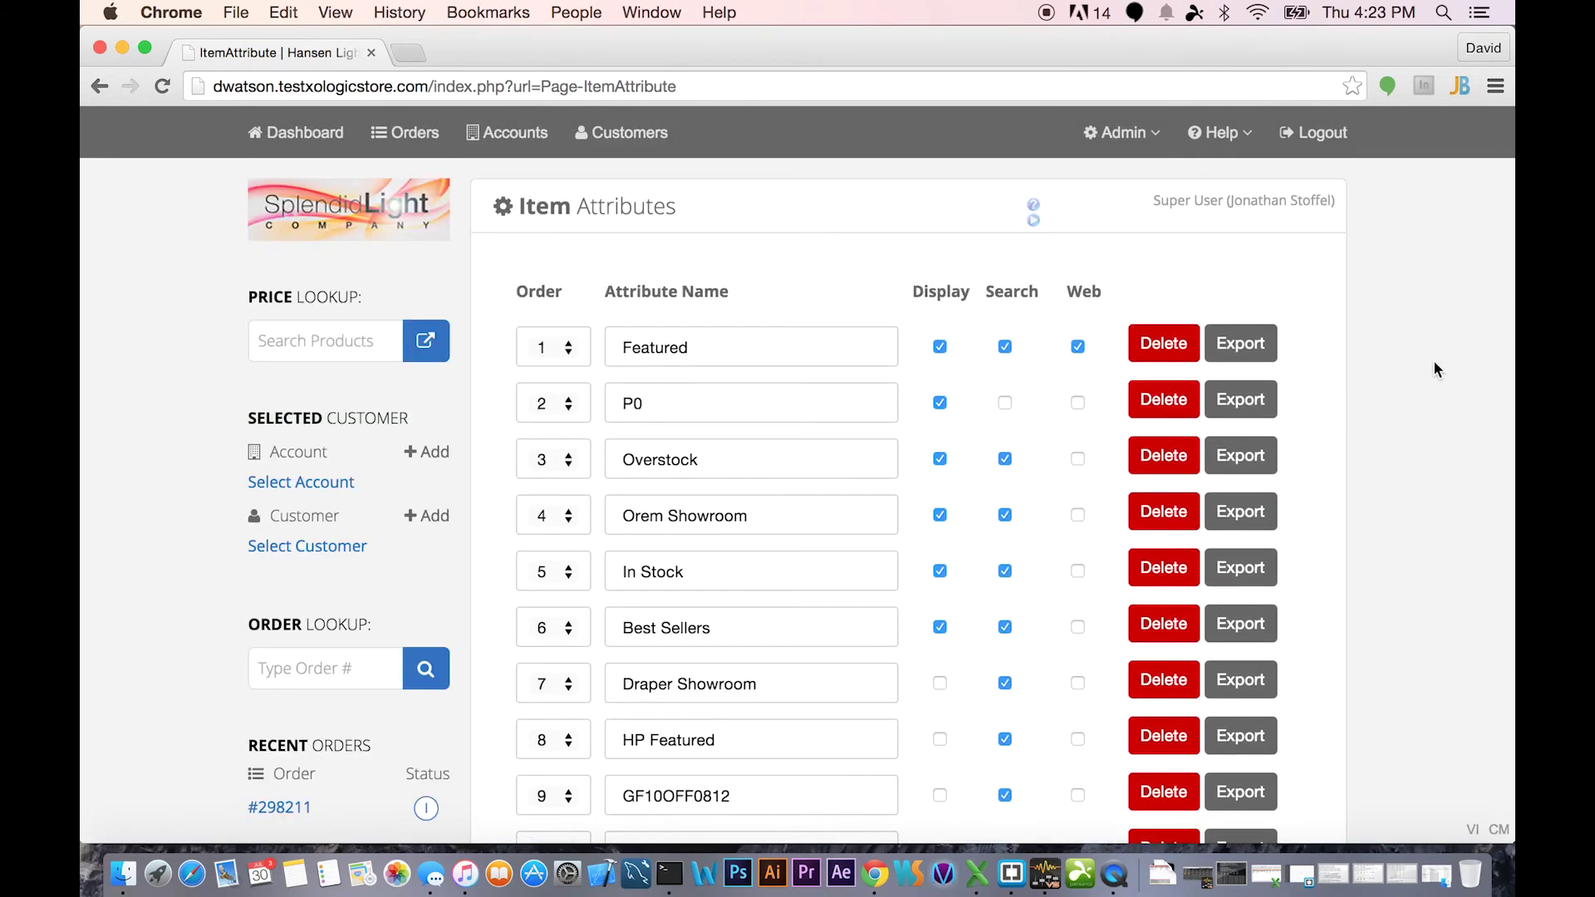
{"action": "scroll", "coordinate": [1415, 369], "scroll_direction": "down", "scroll_amount": 2}
{"action": "scroll", "coordinate": [1415, 367], "scroll_direction": "up", "scroll_amount": 2}
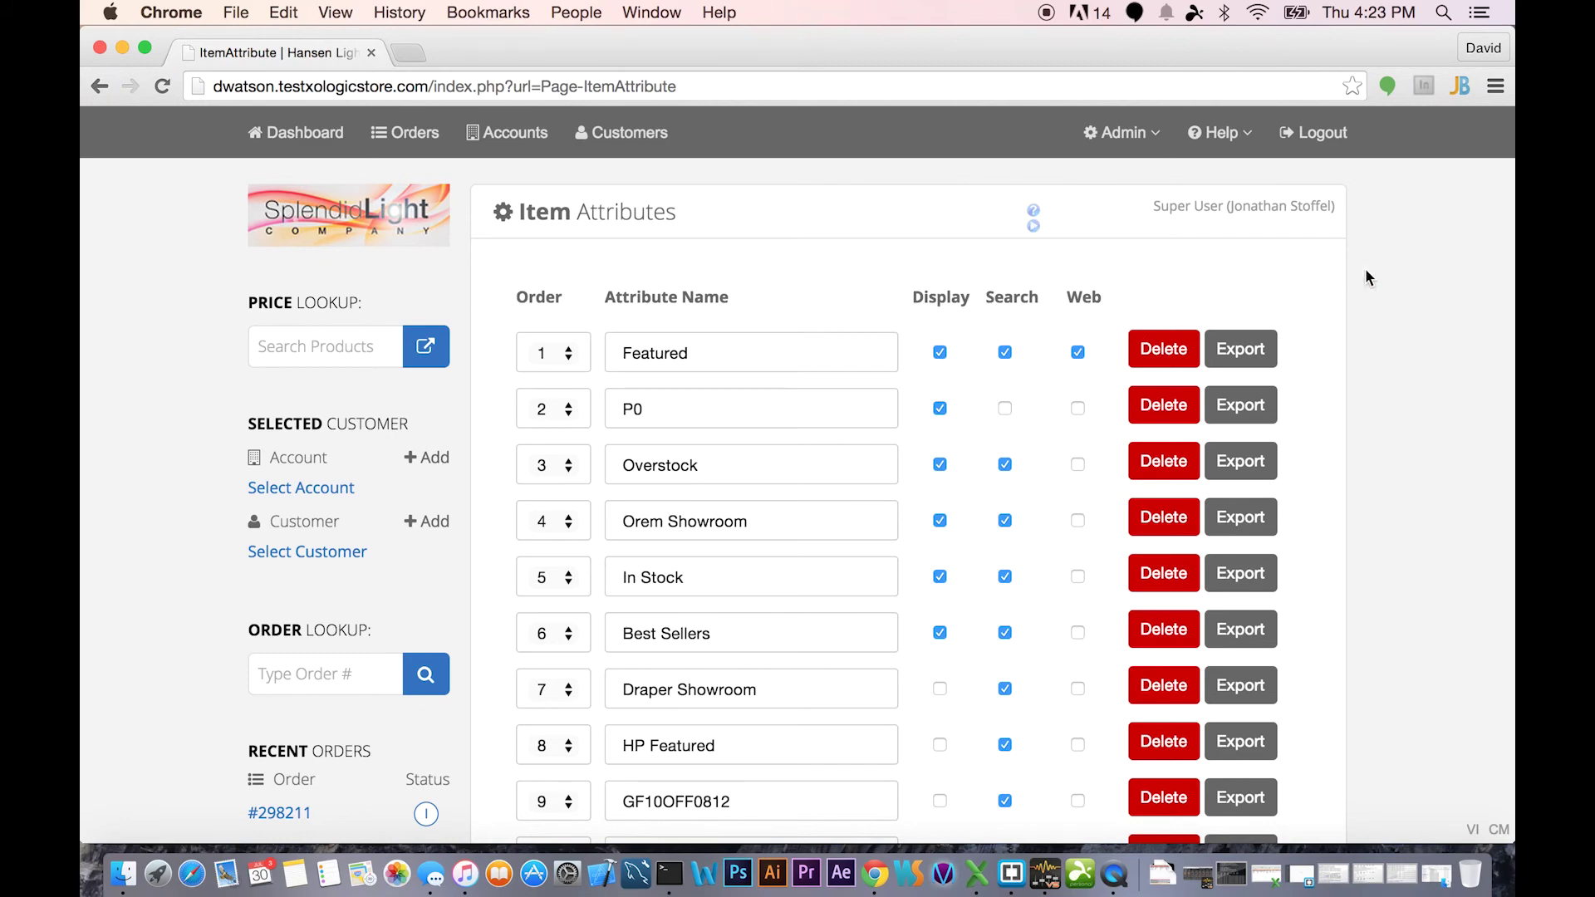
{"action": "scroll", "coordinate": [1419, 289], "scroll_direction": "down", "scroll_amount": 5}
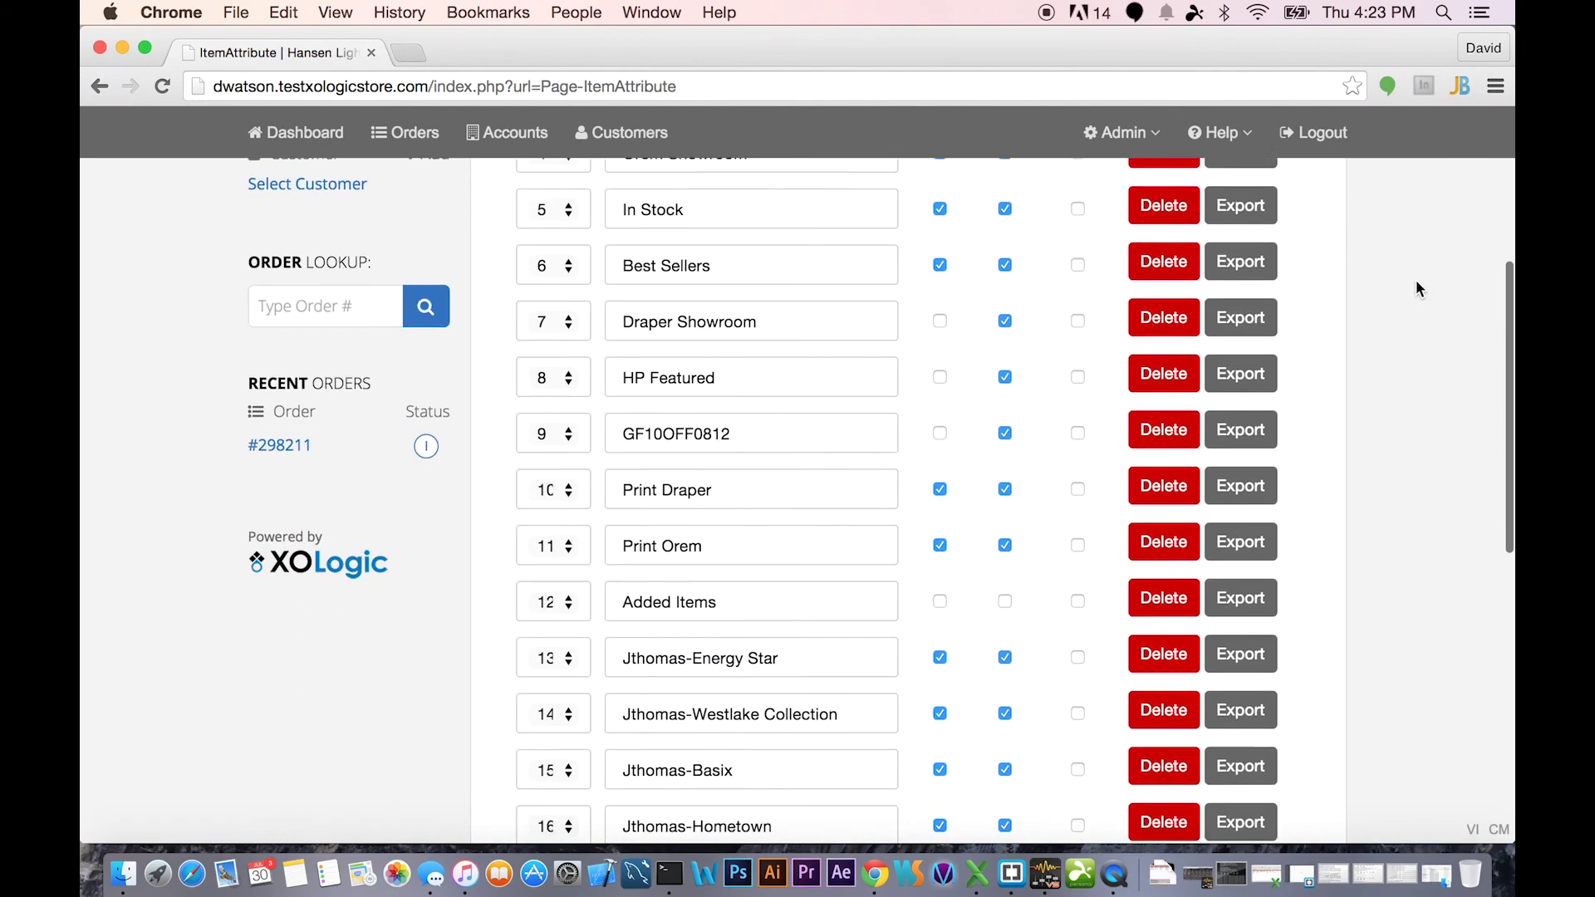
{"action": "scroll", "coordinate": [1419, 289], "scroll_direction": "up", "scroll_amount": 5}
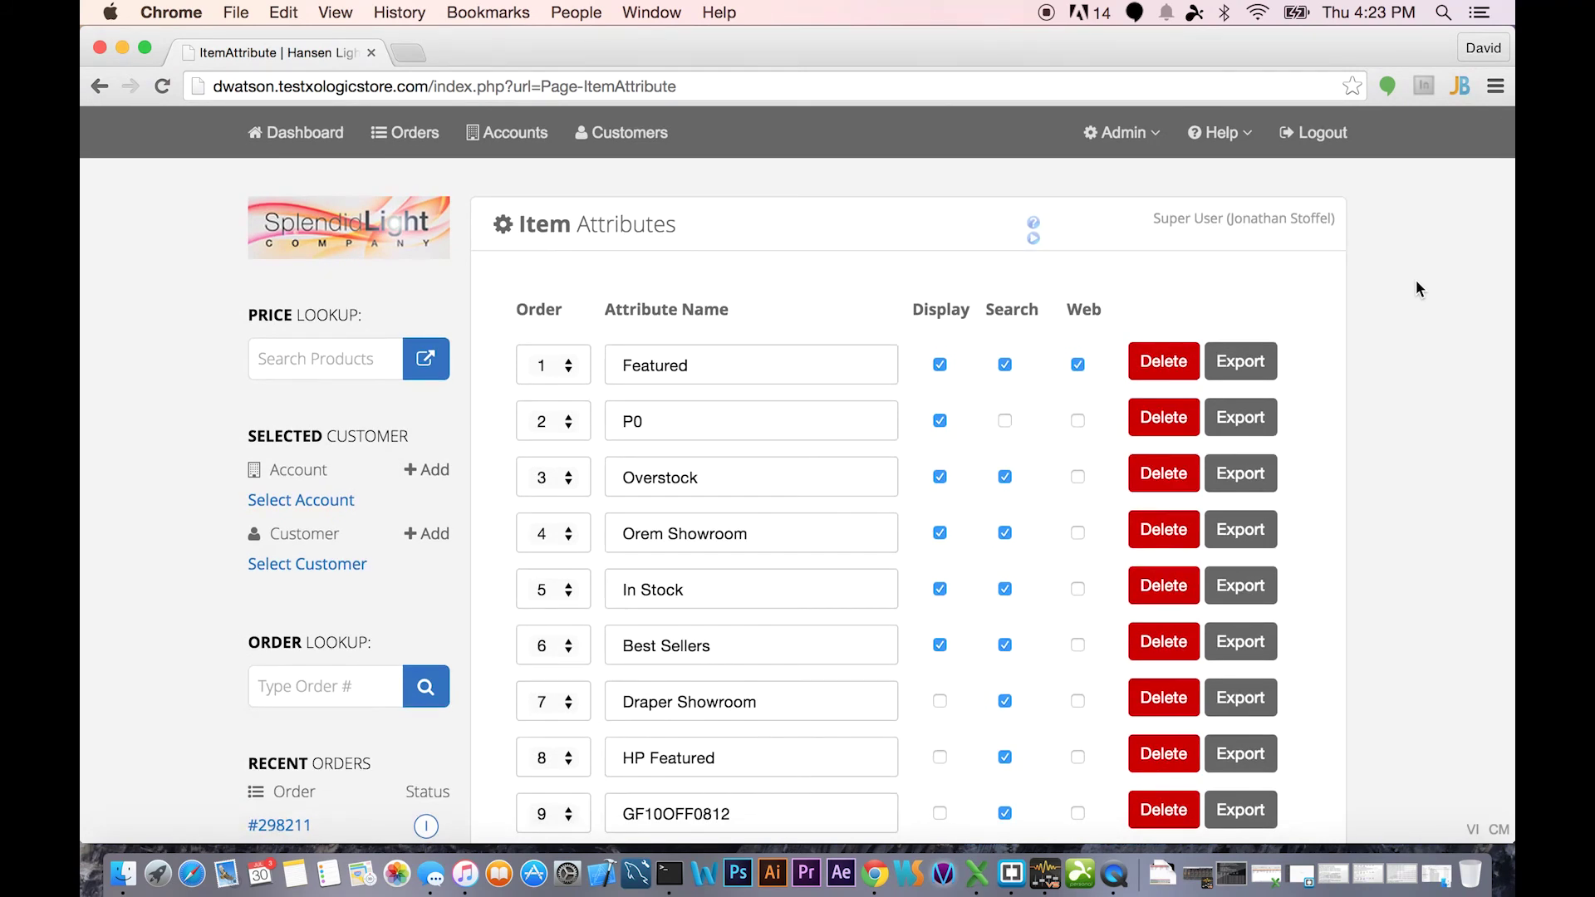